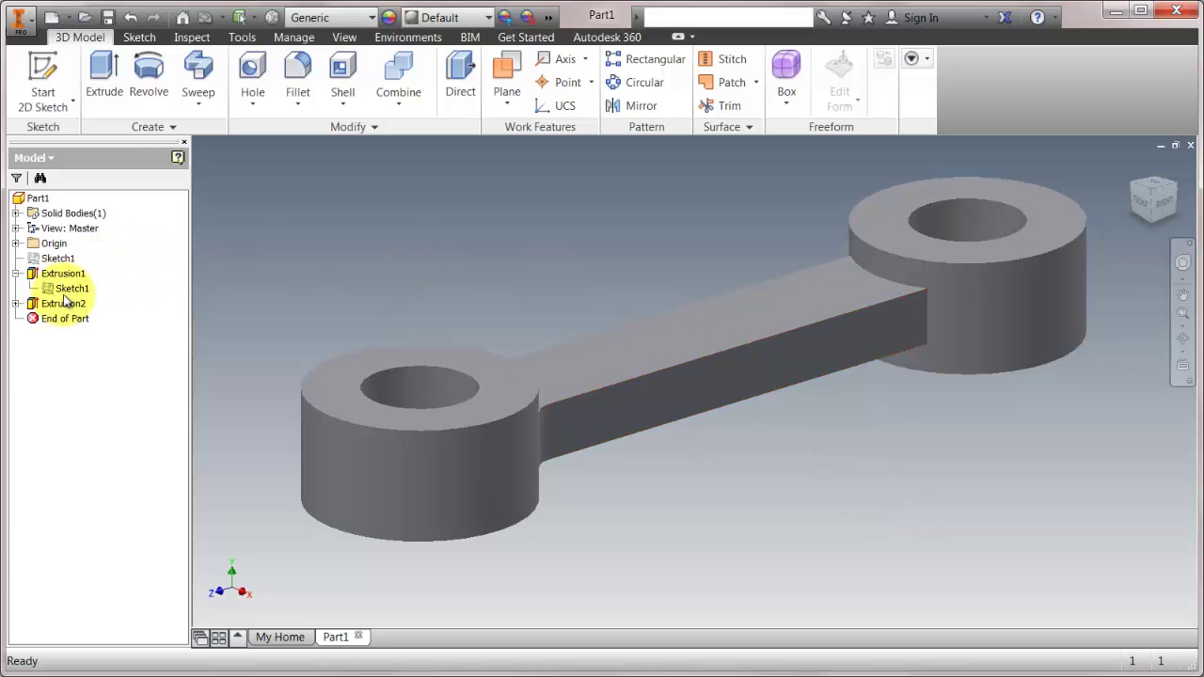
Step: Open Sketch1 under Extrusion1 of the connecting rod in sketch edit mode
left_click(56, 260)
double_click(56, 259)
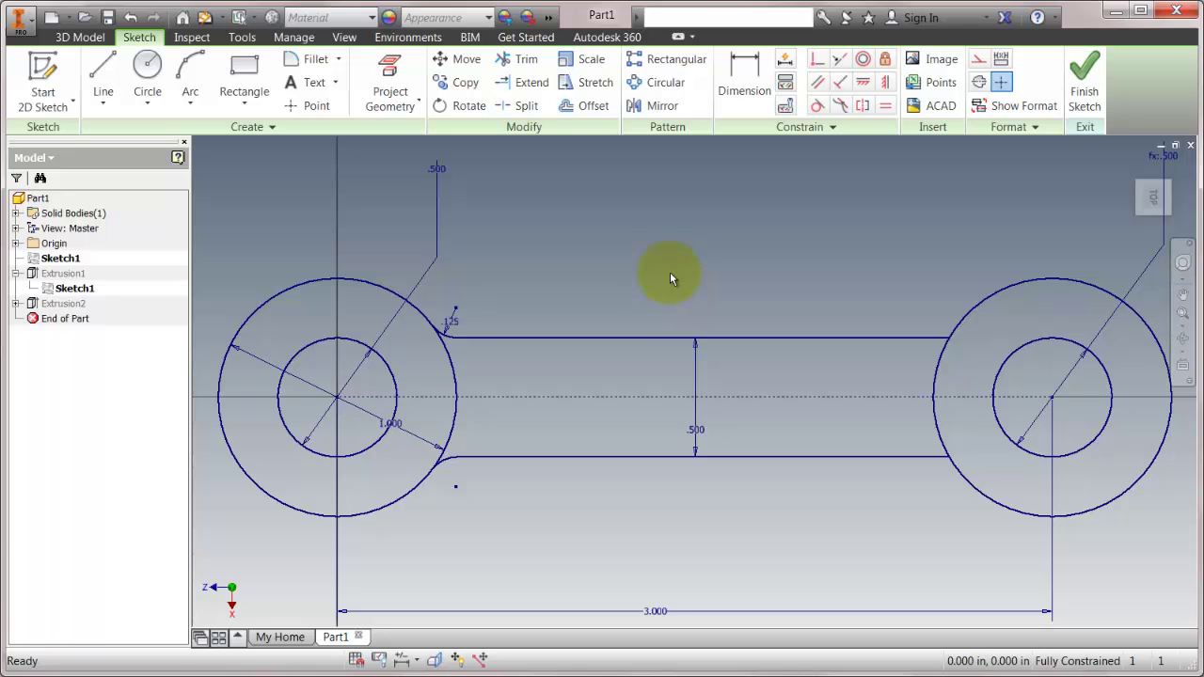
left_click(103, 67)
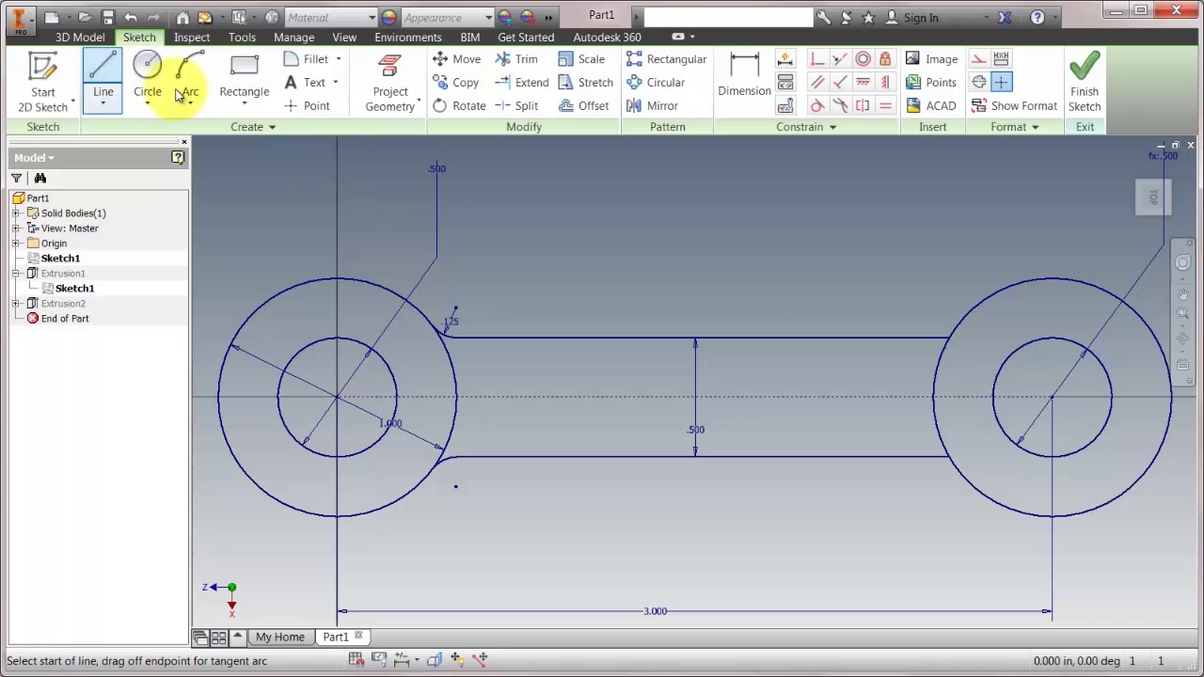
left_click(580, 236)
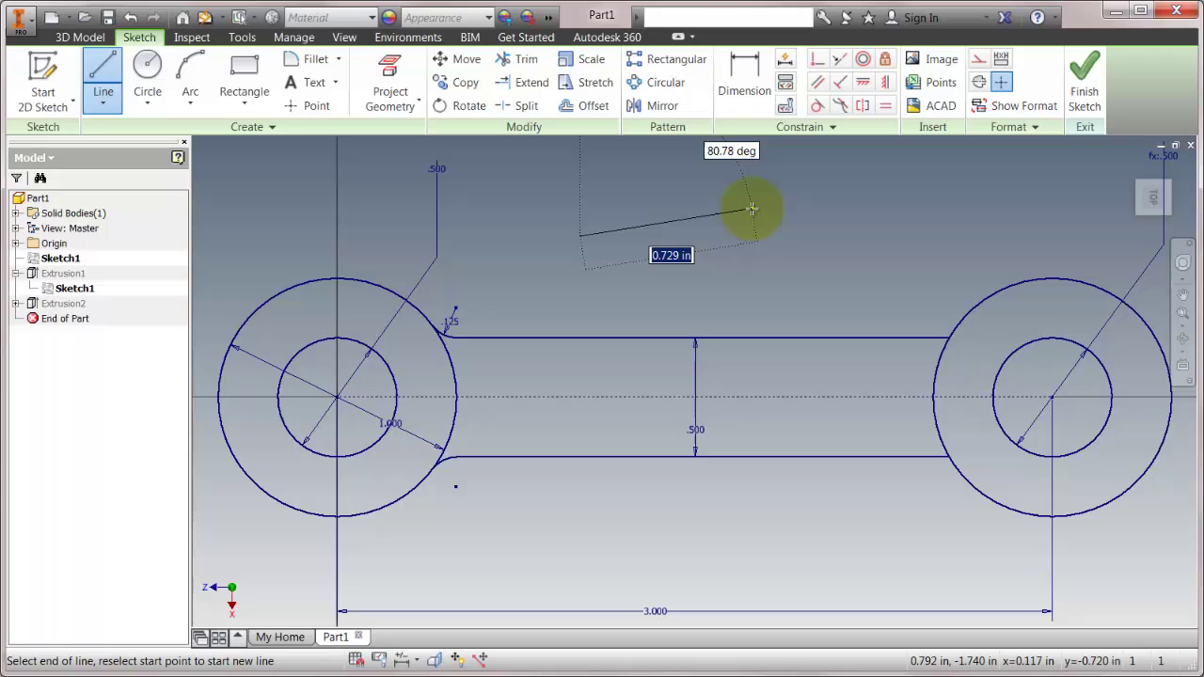
left_click(736, 235)
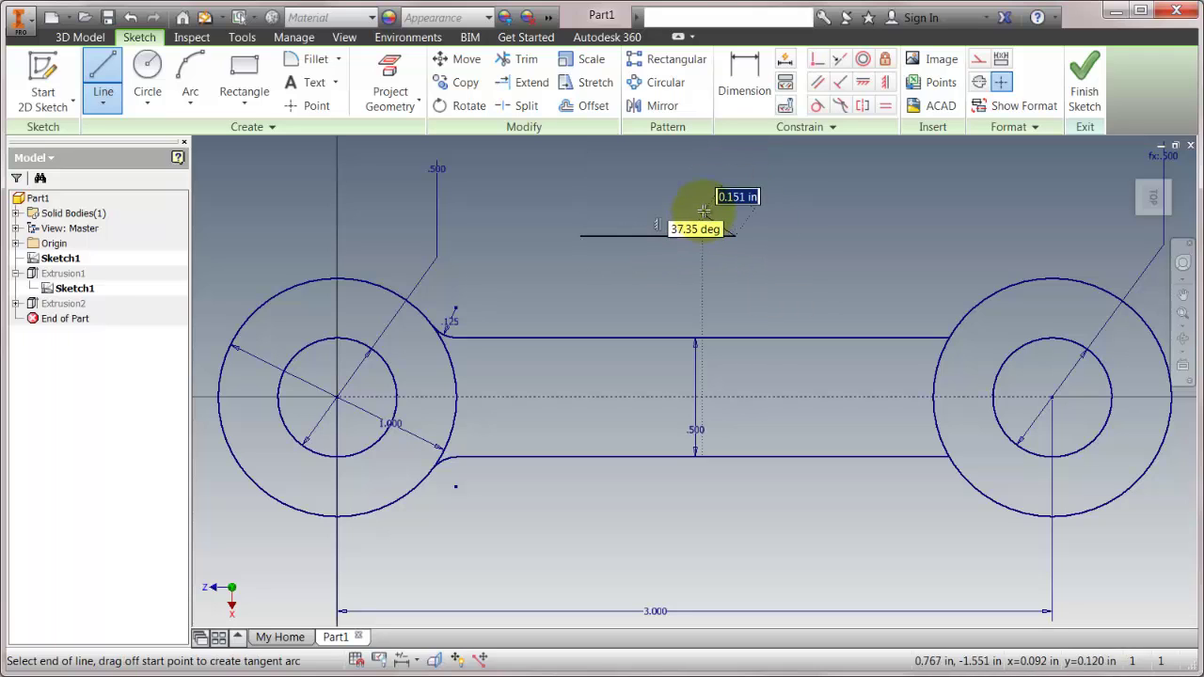
key("Escape")
key("l")
left_click(659, 235)
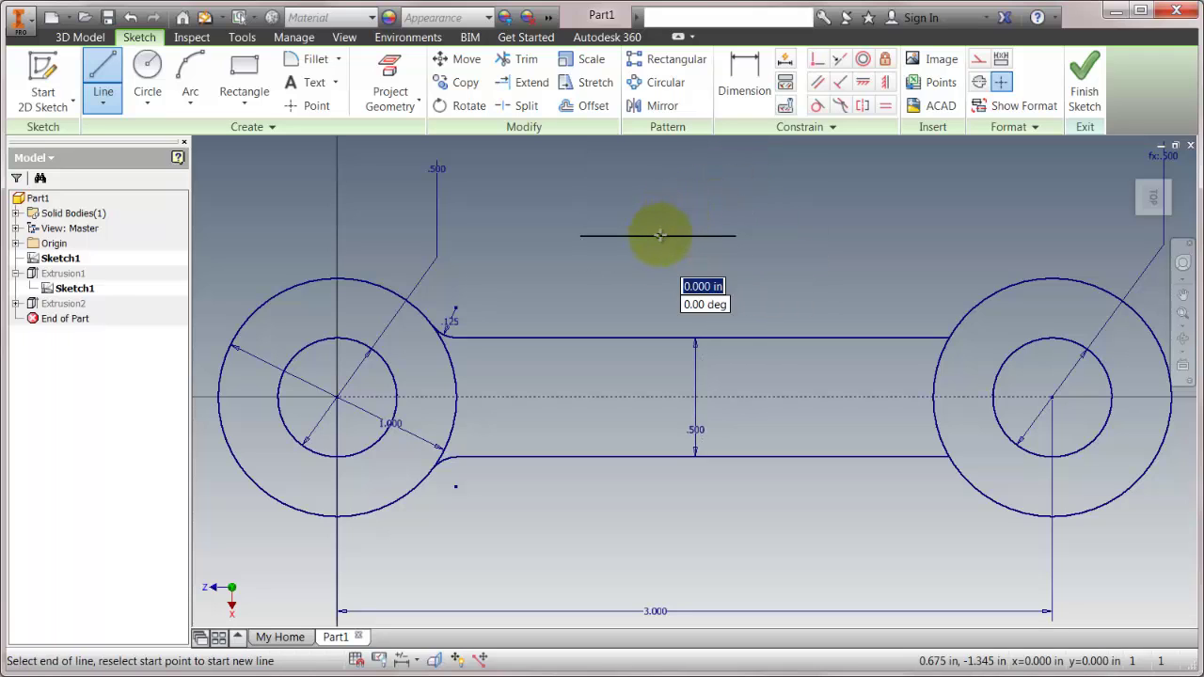
left_click(709, 176)
key("Escape")
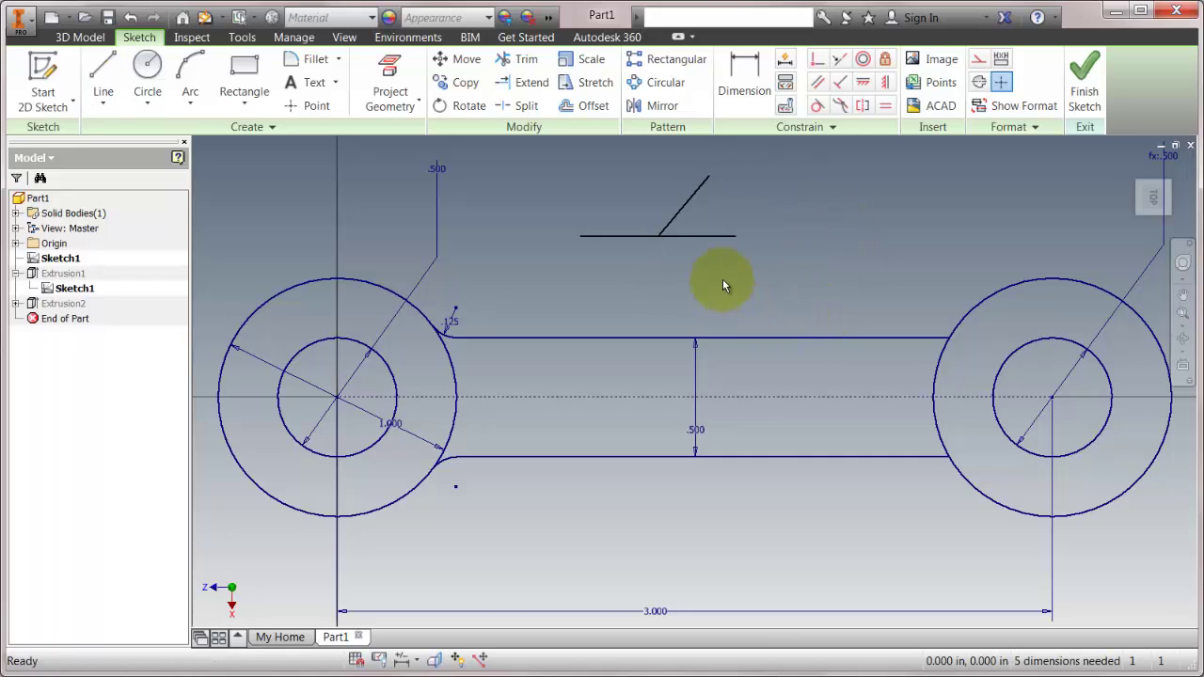
left_click_drag(696, 248, 639, 220)
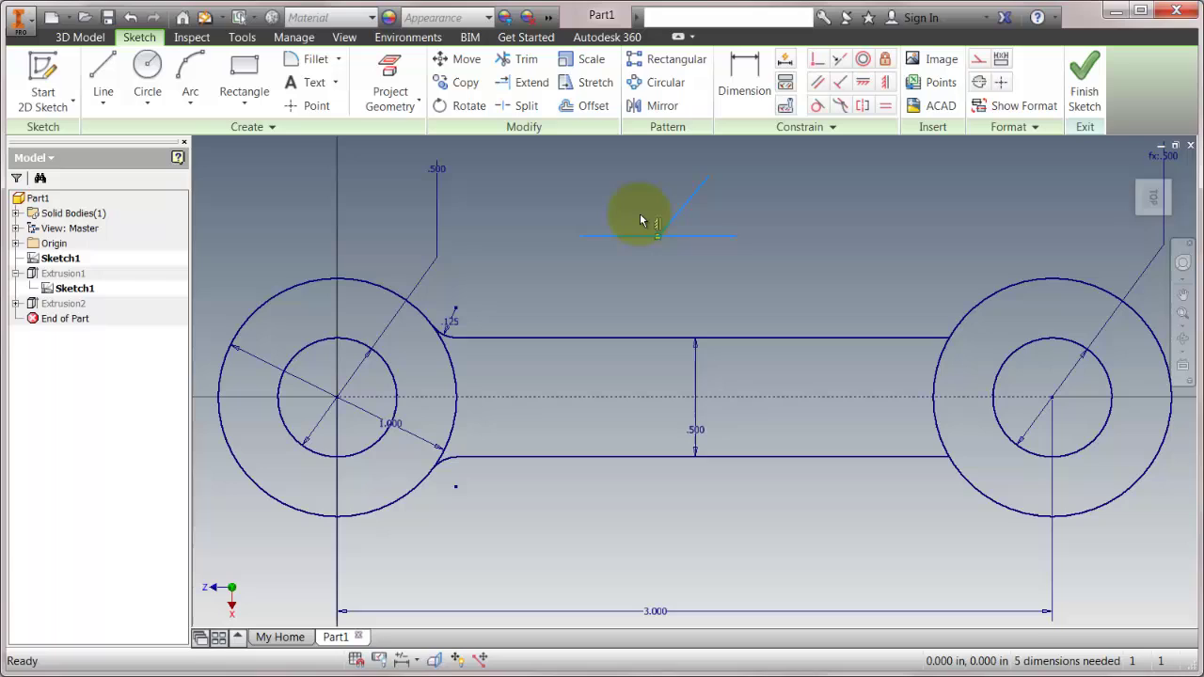
key("Delete")
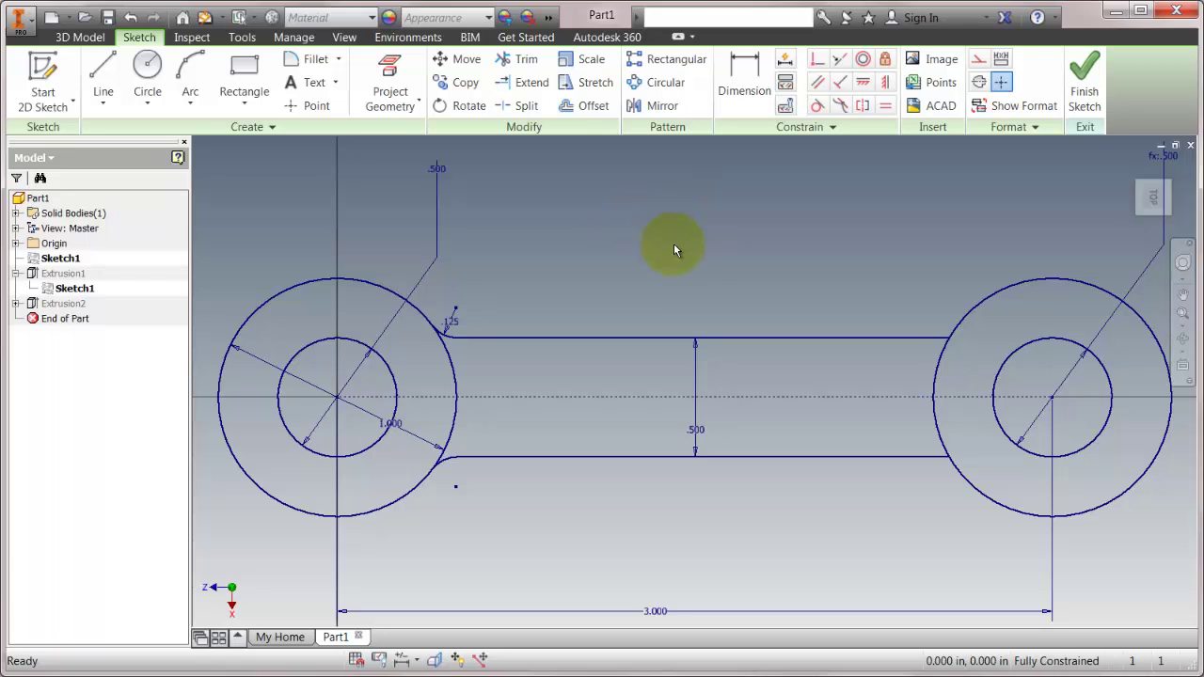
scroll(671, 259, "up", 3)
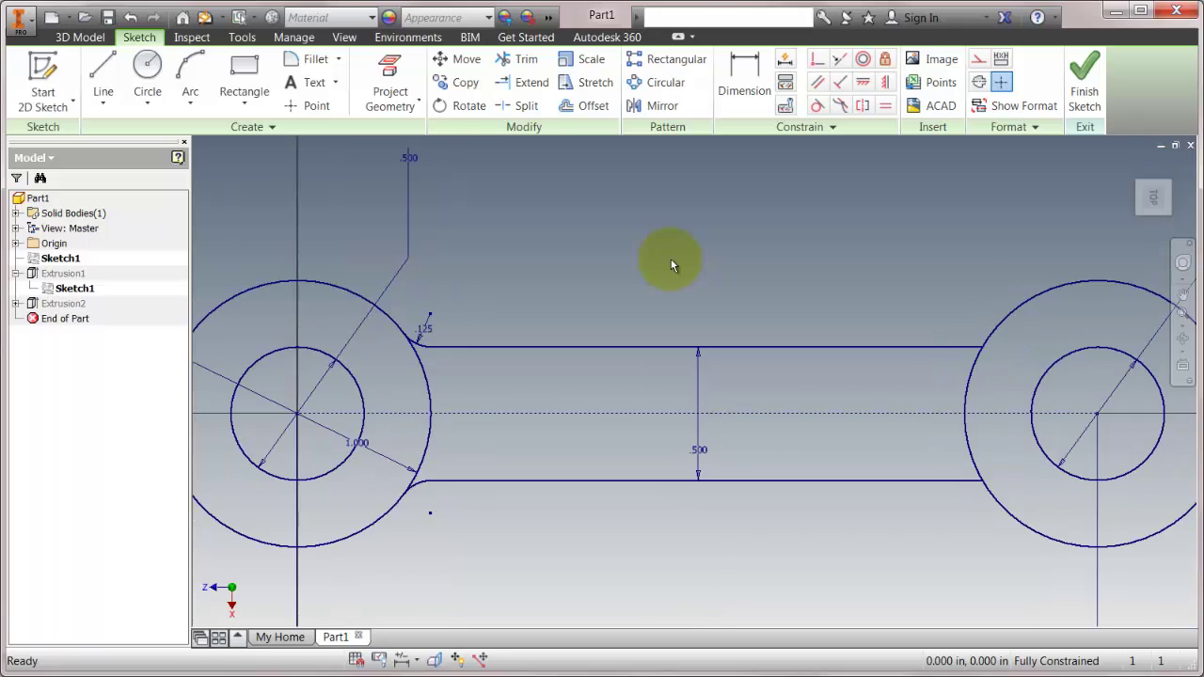
scroll(670, 259, "down", 3)
middle_click_drag(665, 261, 672, 282)
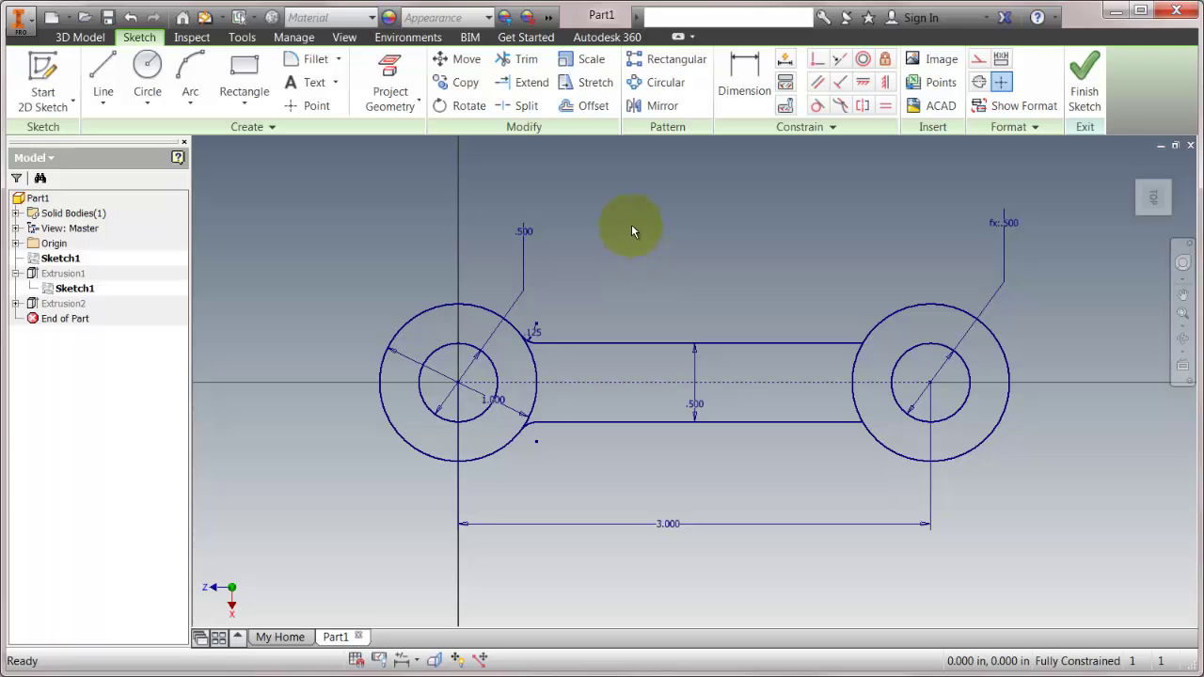
Step: In Constraint Settings, compare the Inference and Relax Mode tabs and enable Relax Mode
left_click(786, 84)
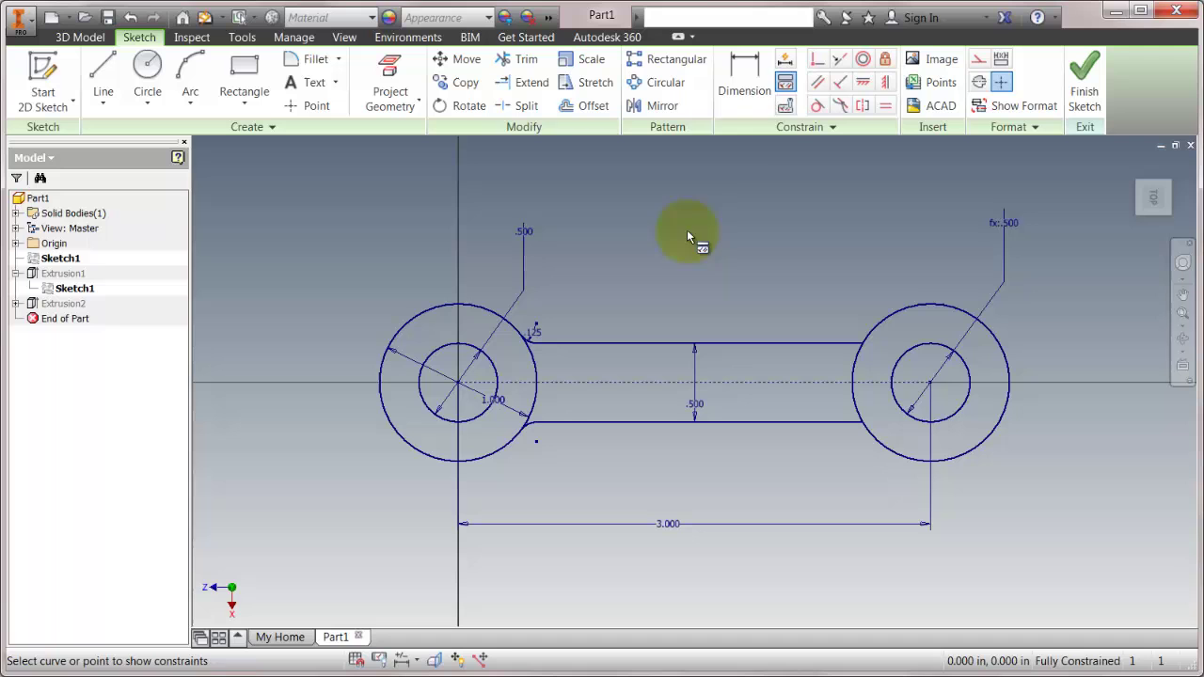
left_click(785, 106)
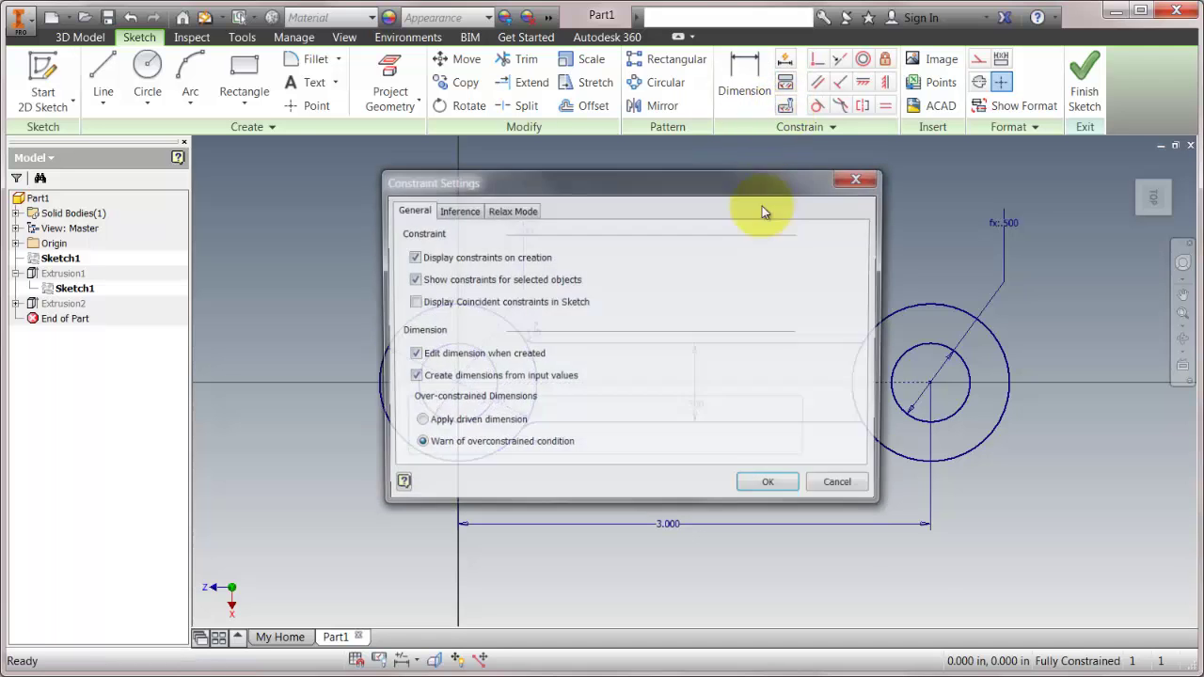
left_click_drag(672, 182, 839, 177)
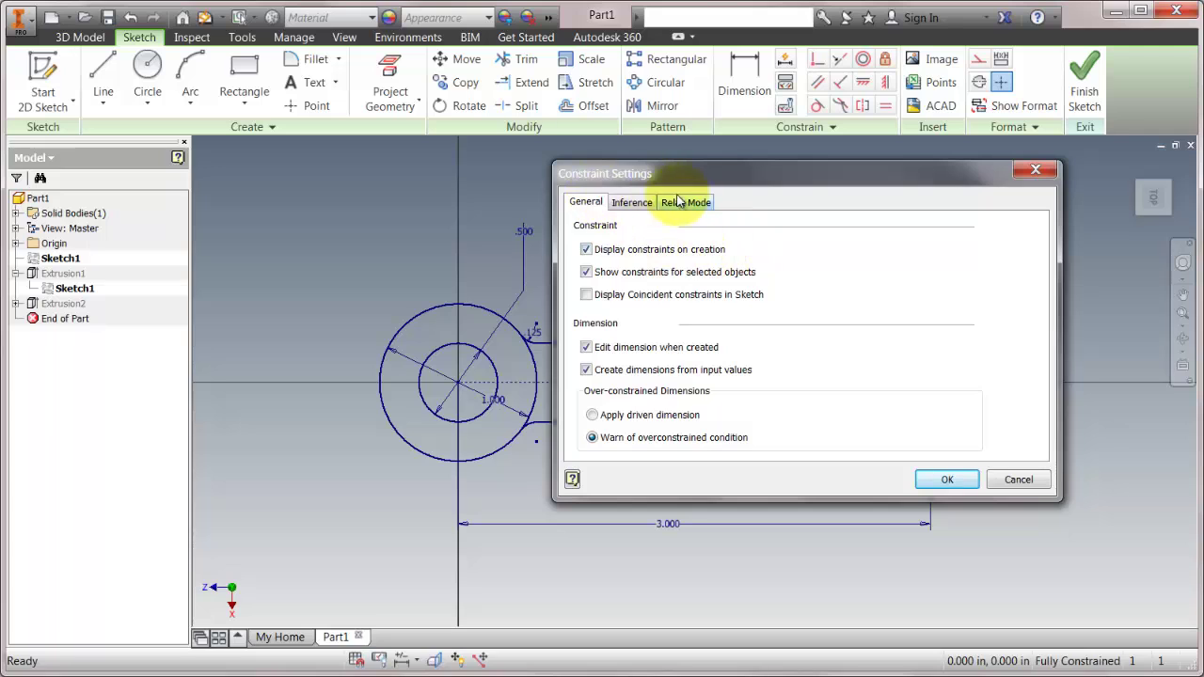
left_click(631, 203)
left_click(687, 203)
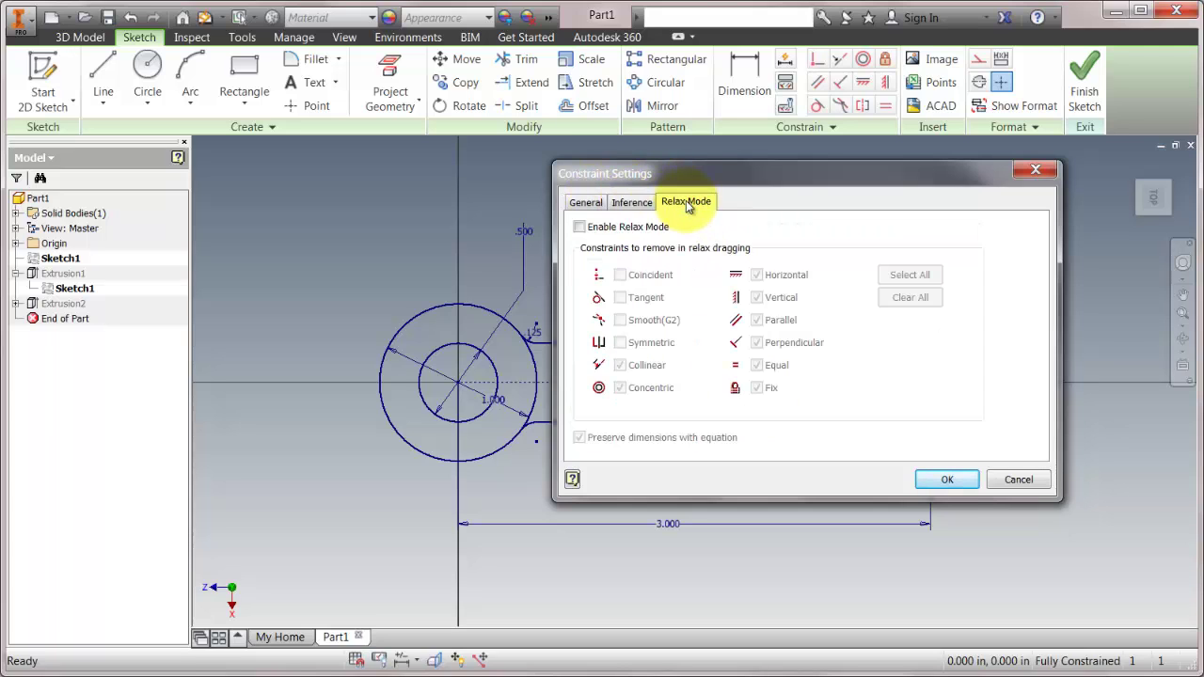
left_click(632, 204)
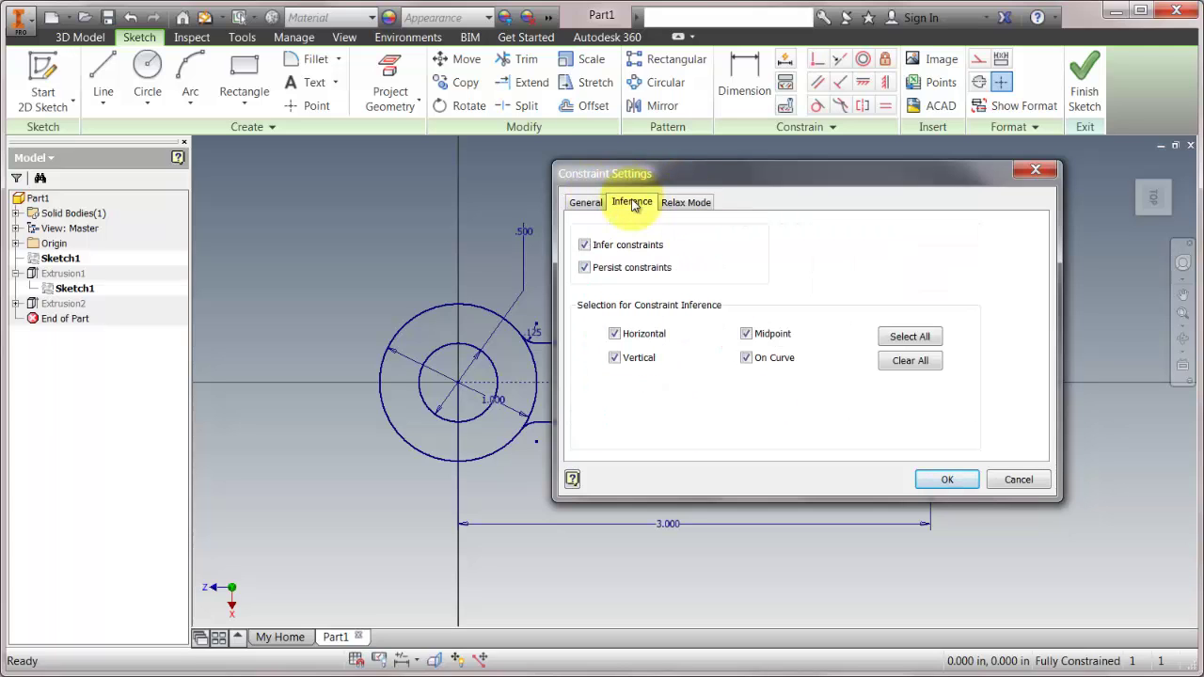
left_click(684, 202)
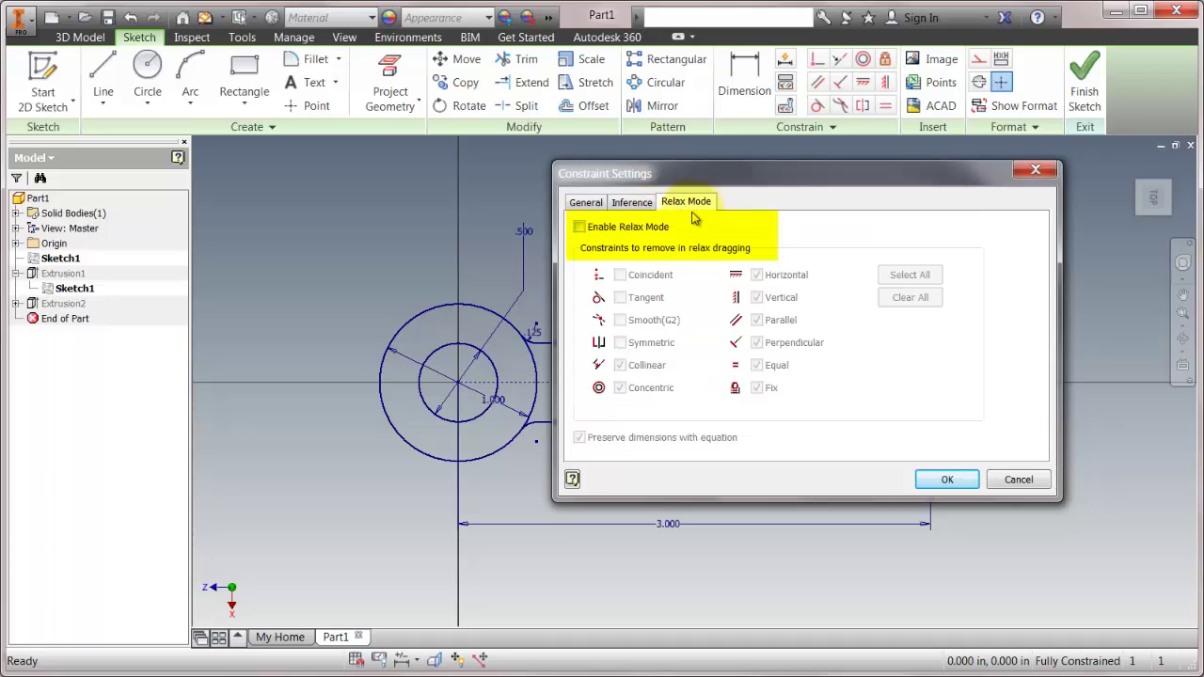
left_click(643, 230)
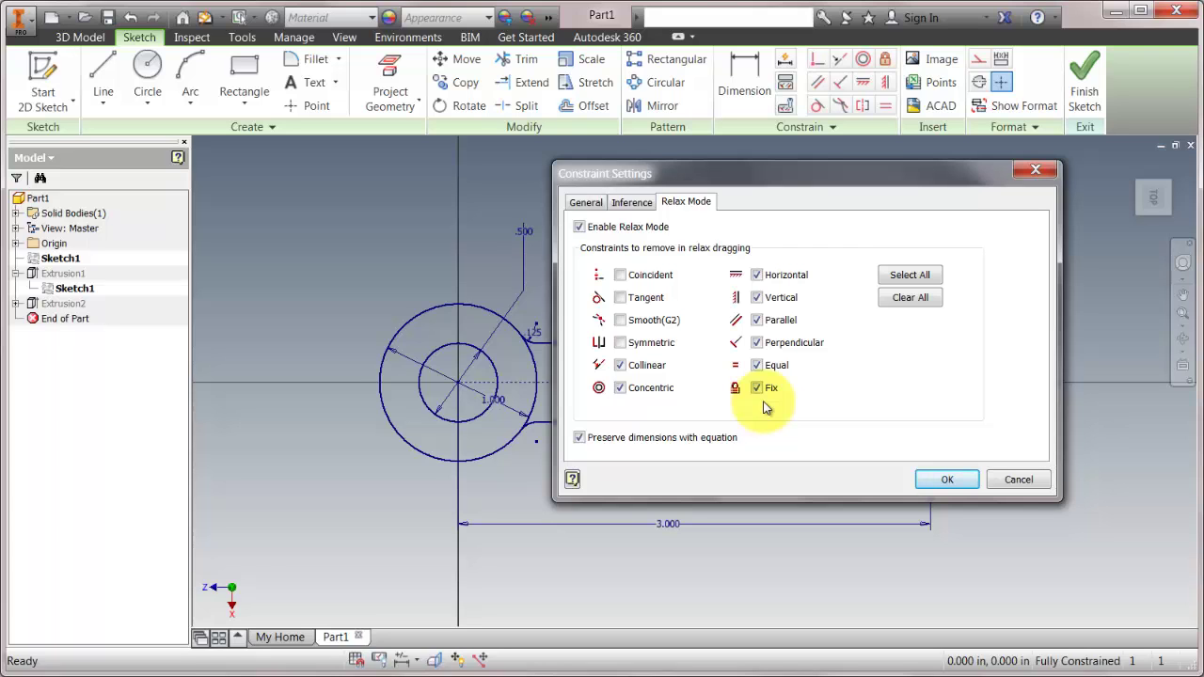
Step: Drag the right circle pair left so their centre spacing changes from 3.000 to 2.670
left_click(943, 480)
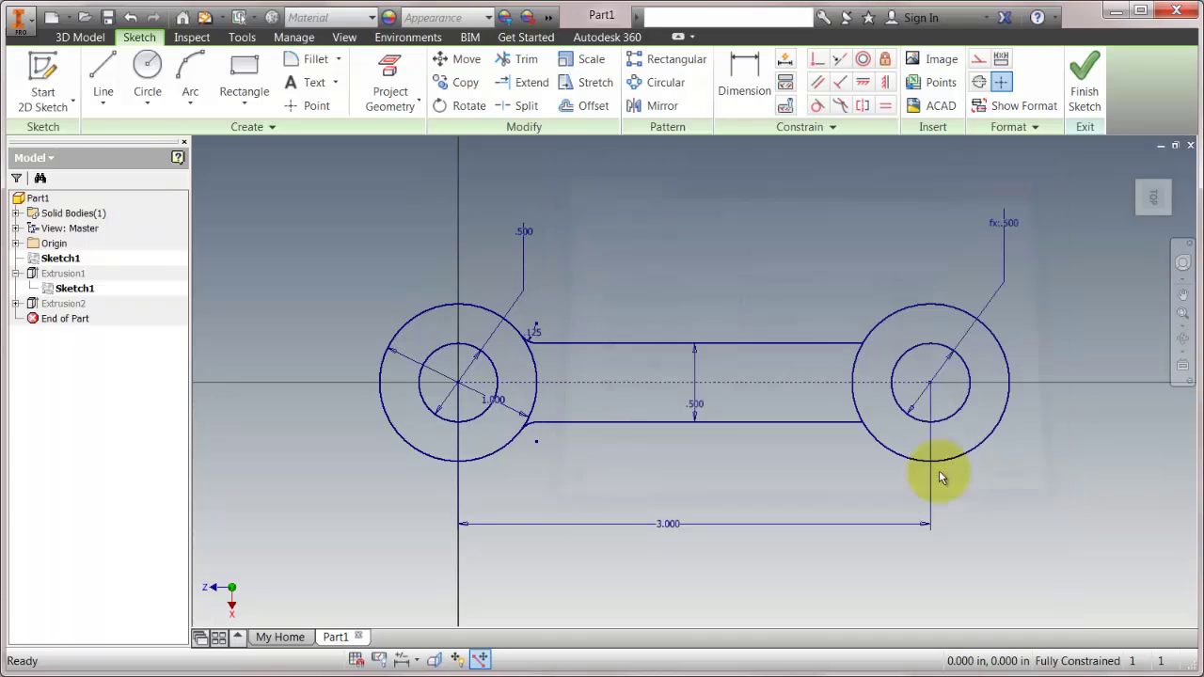
left_click_drag(793, 261, 1063, 496)
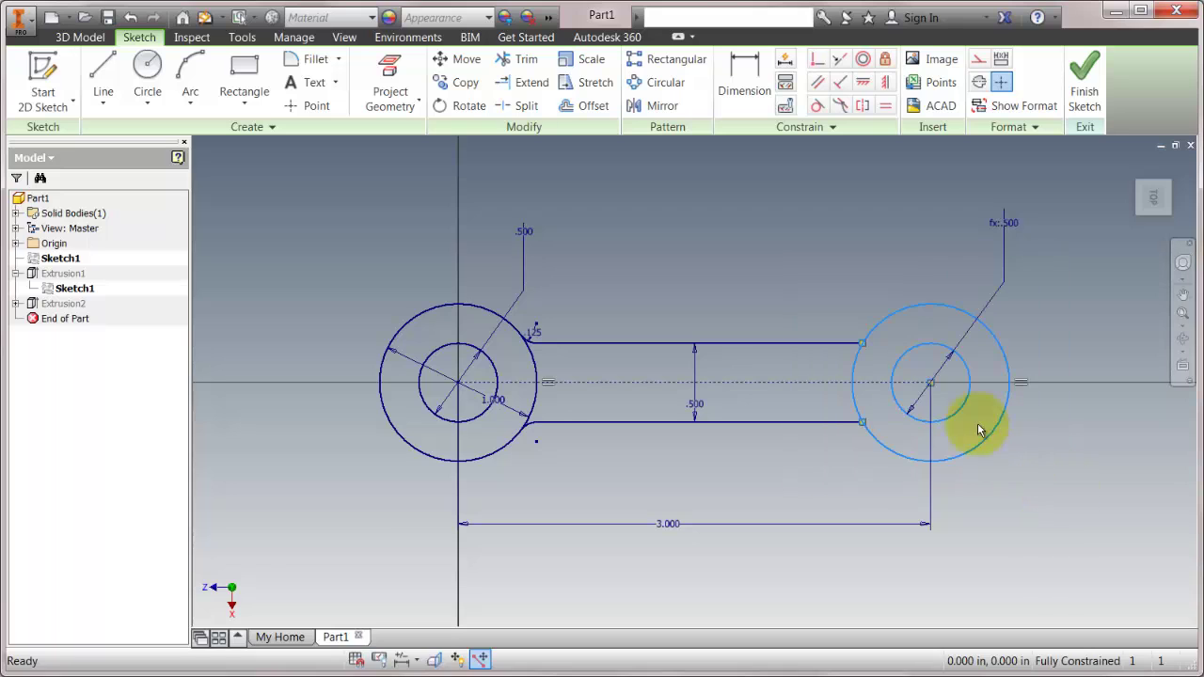
left_click_drag(935, 388, 1008, 428)
left_click(694, 534)
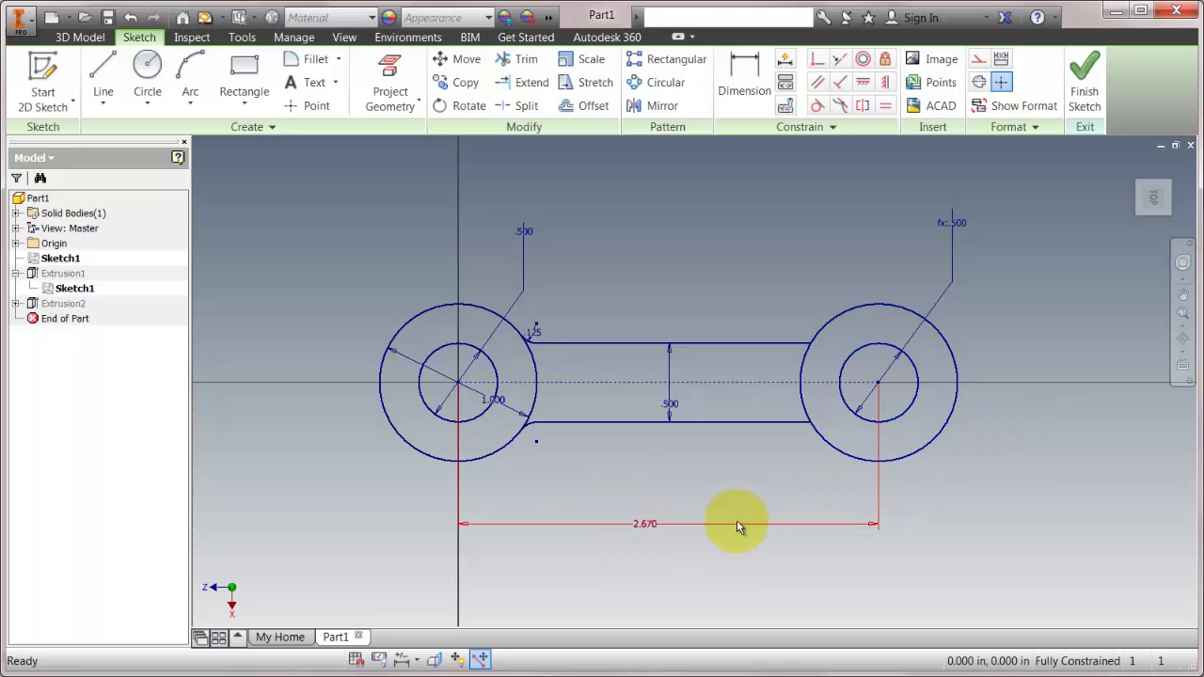
Step: Reopen Constraint Settings and confirm them without changes
left_click(733, 344)
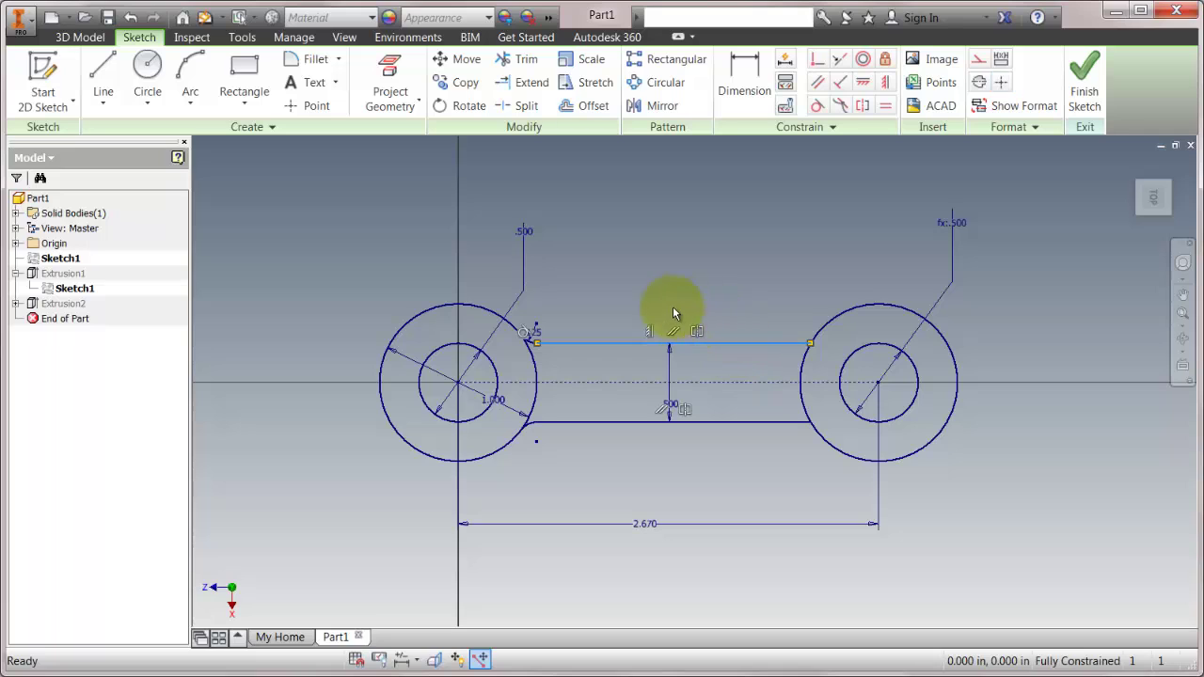
left_click(756, 269)
left_click(786, 105)
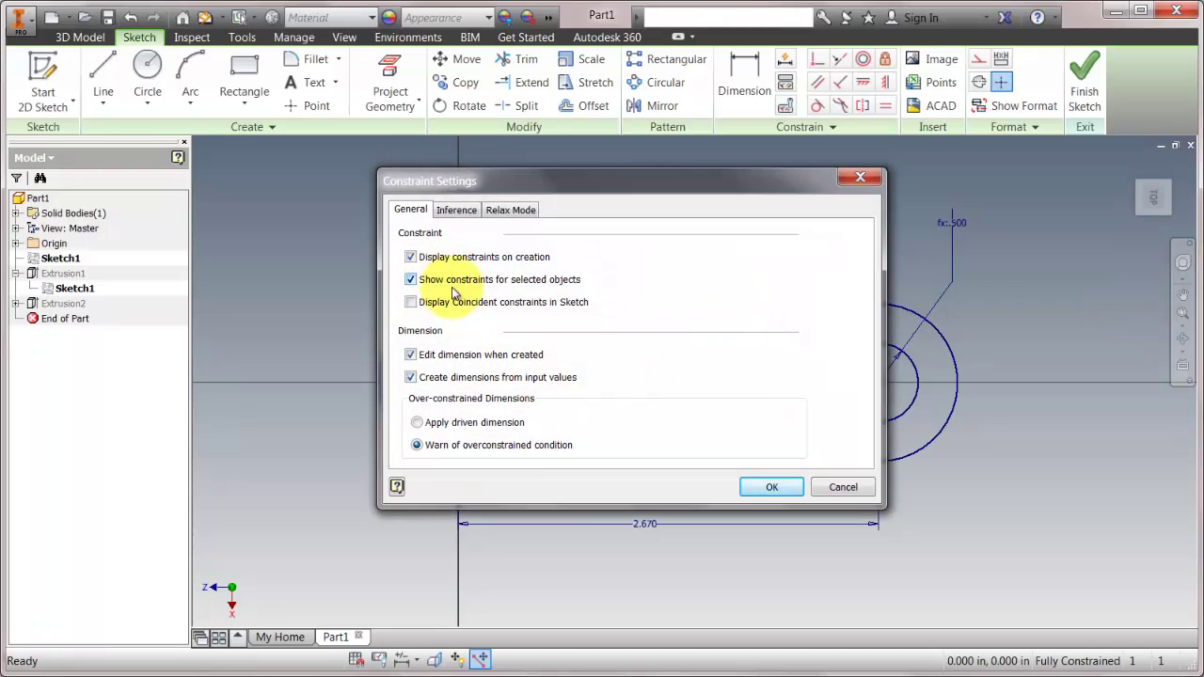
left_click(768, 487)
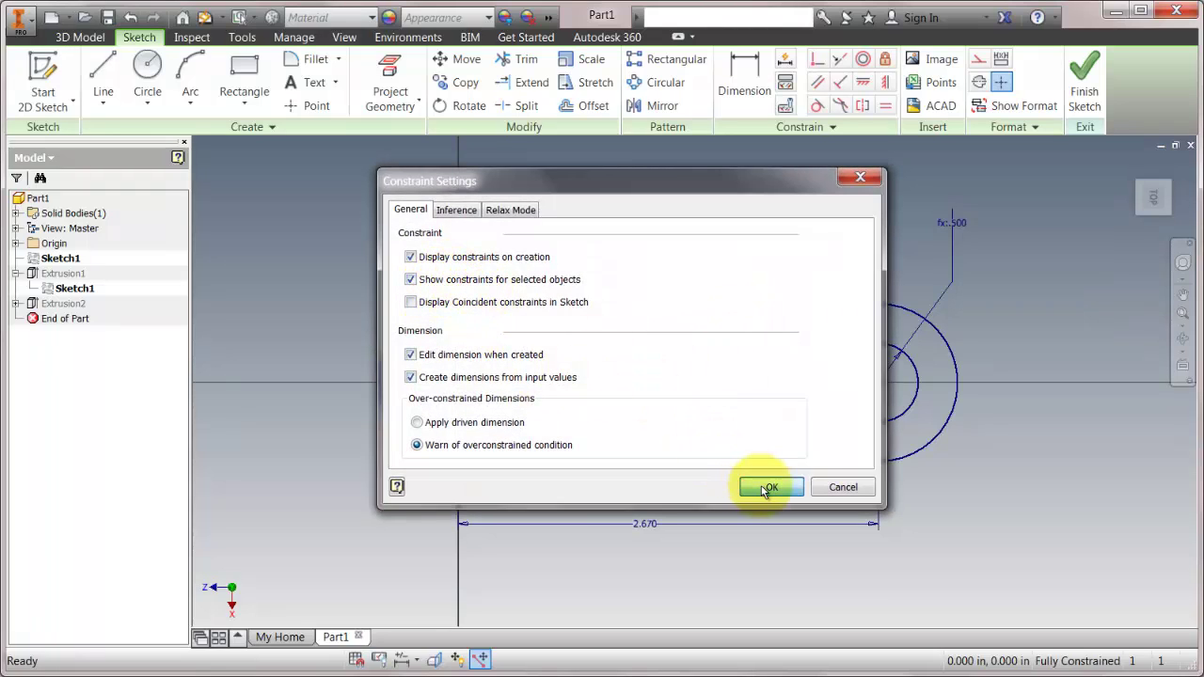
left_click(701, 343)
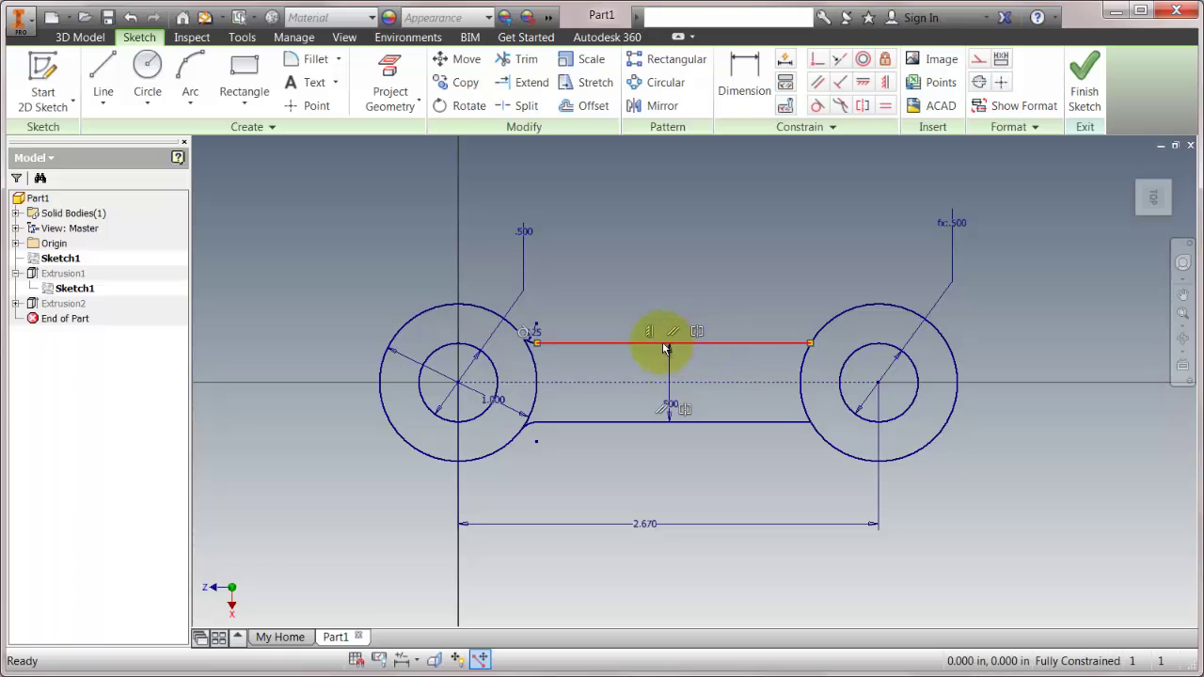
Step: Delete the equal constraint on the top slot line, undoing an accidental line deletion
right_click(696, 332)
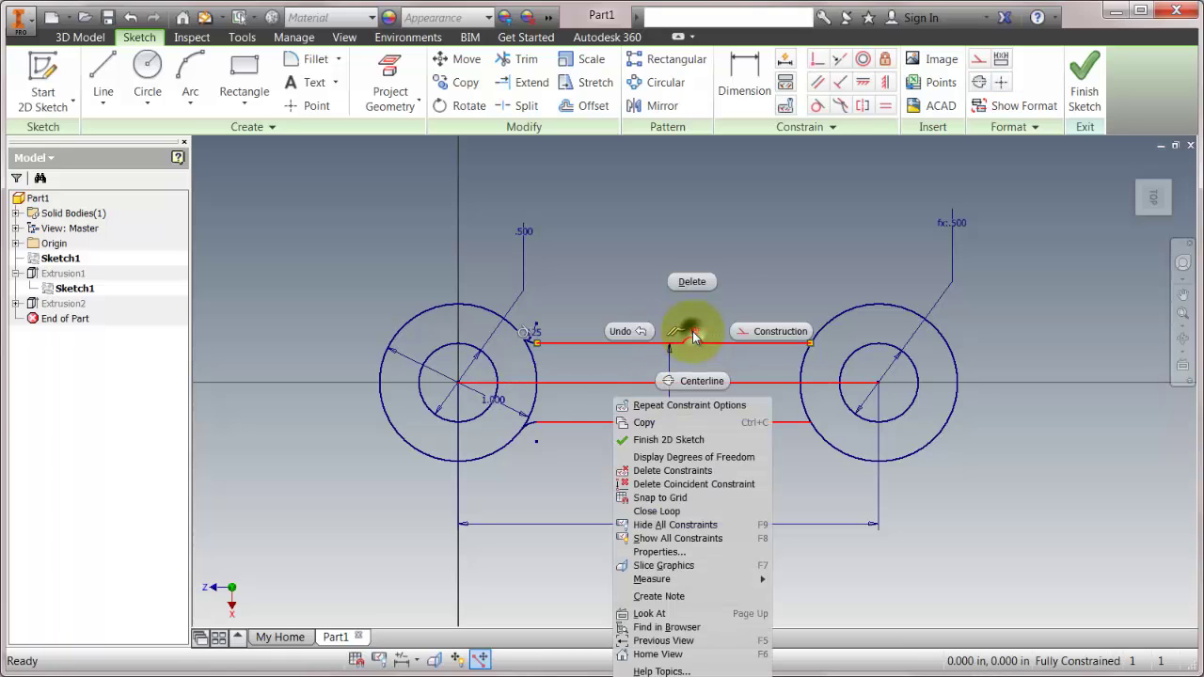
left_click(692, 282)
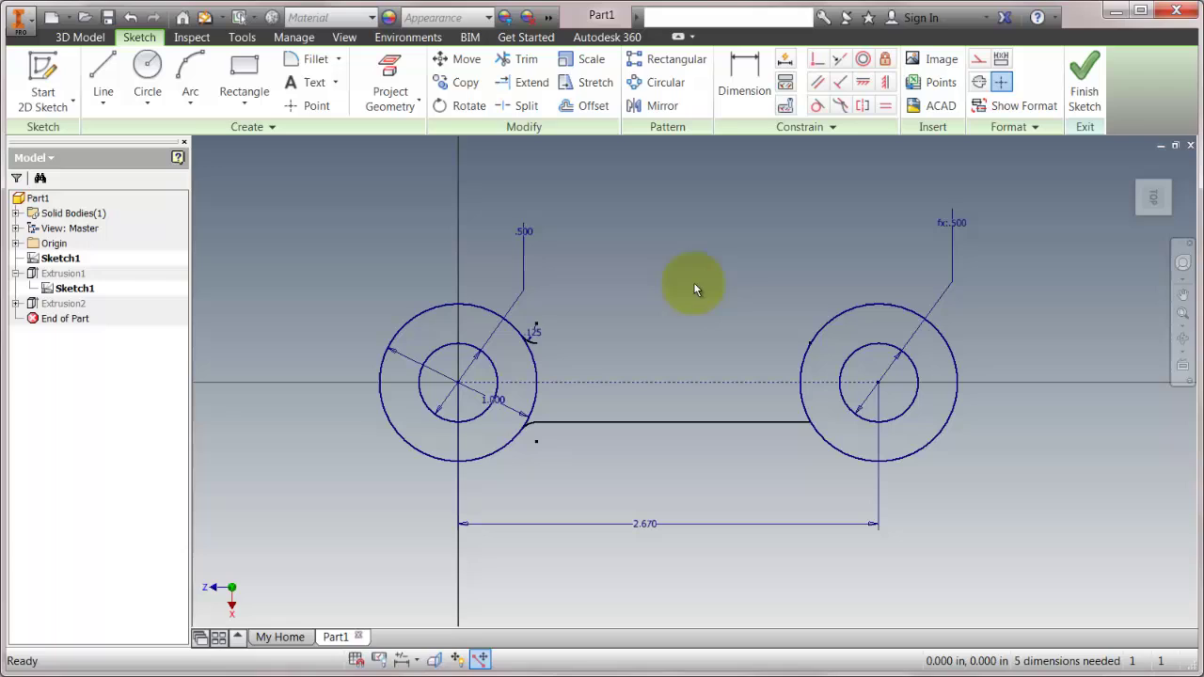
key("ctrl+z")
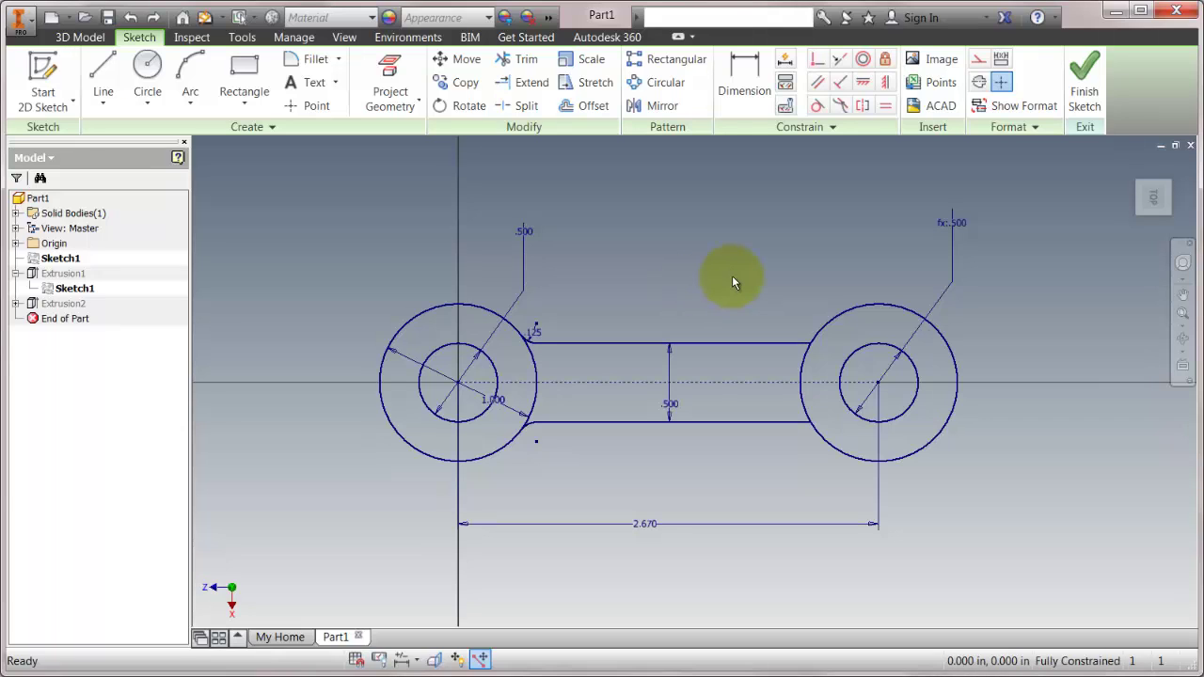
mouse_move(699, 335)
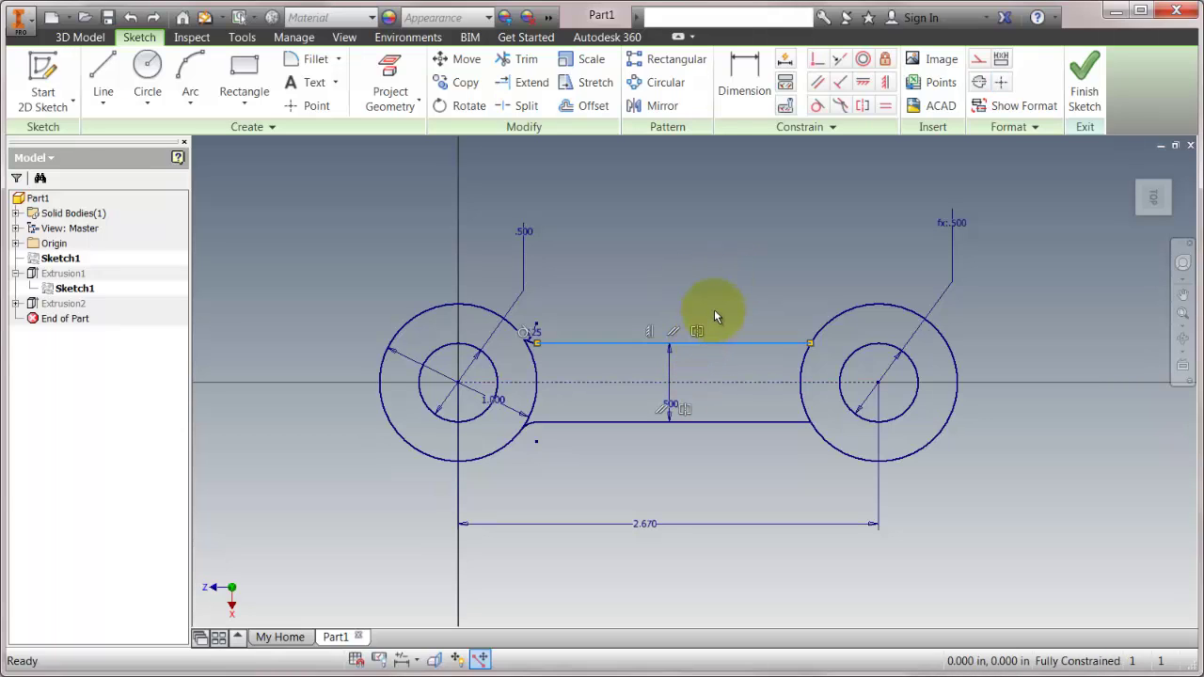
right_click(698, 331)
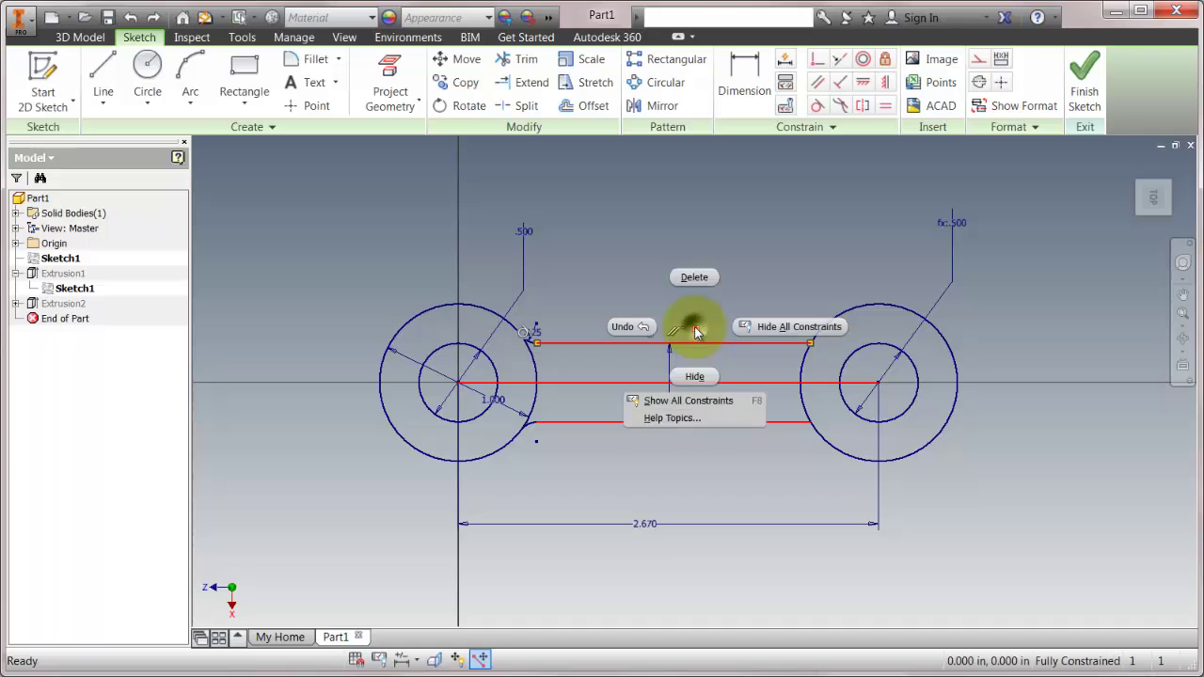
left_click(696, 279)
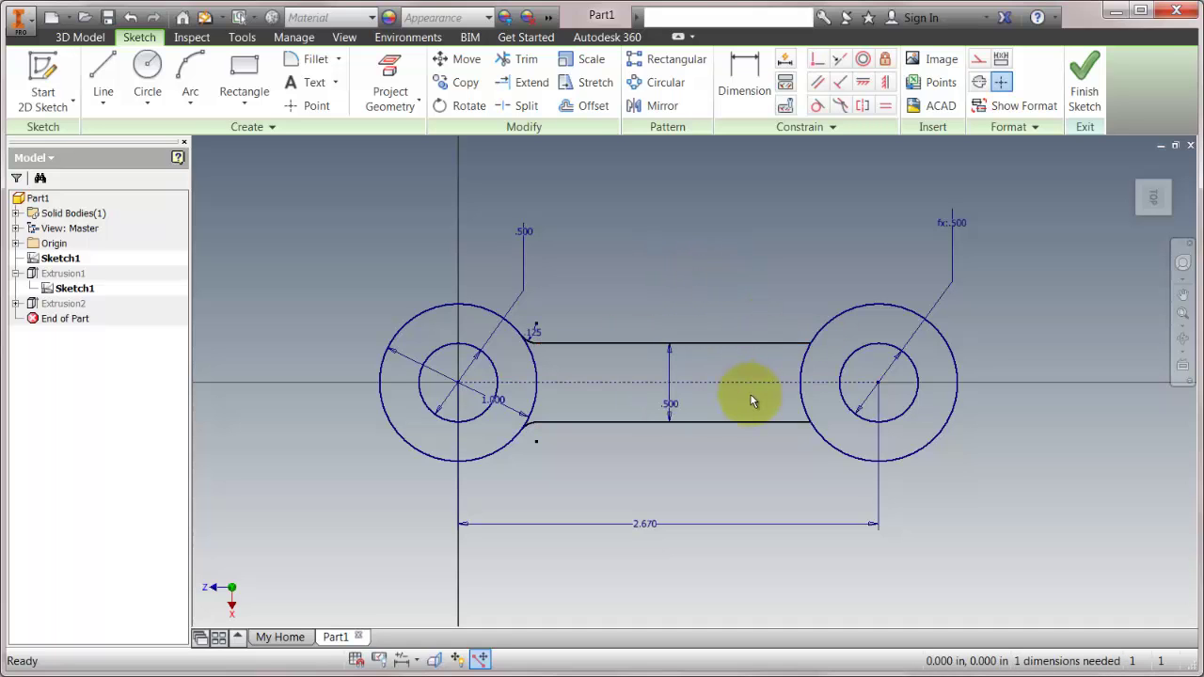
Step: Drag the right circle pair up and right so the centre distance reads 2.831
left_click_drag(768, 272, 993, 498)
mouse_move(879, 386)
left_mouse_down()
mouse_move(889, 338)
mouse_move(877, 438)
mouse_move(874, 349)
mouse_move(896, 384)
mouse_move(896, 433)
mouse_move(886, 324)
mouse_move(894, 430)
mouse_move(899, 317)
mouse_move(906, 340)
left_mouse_up()
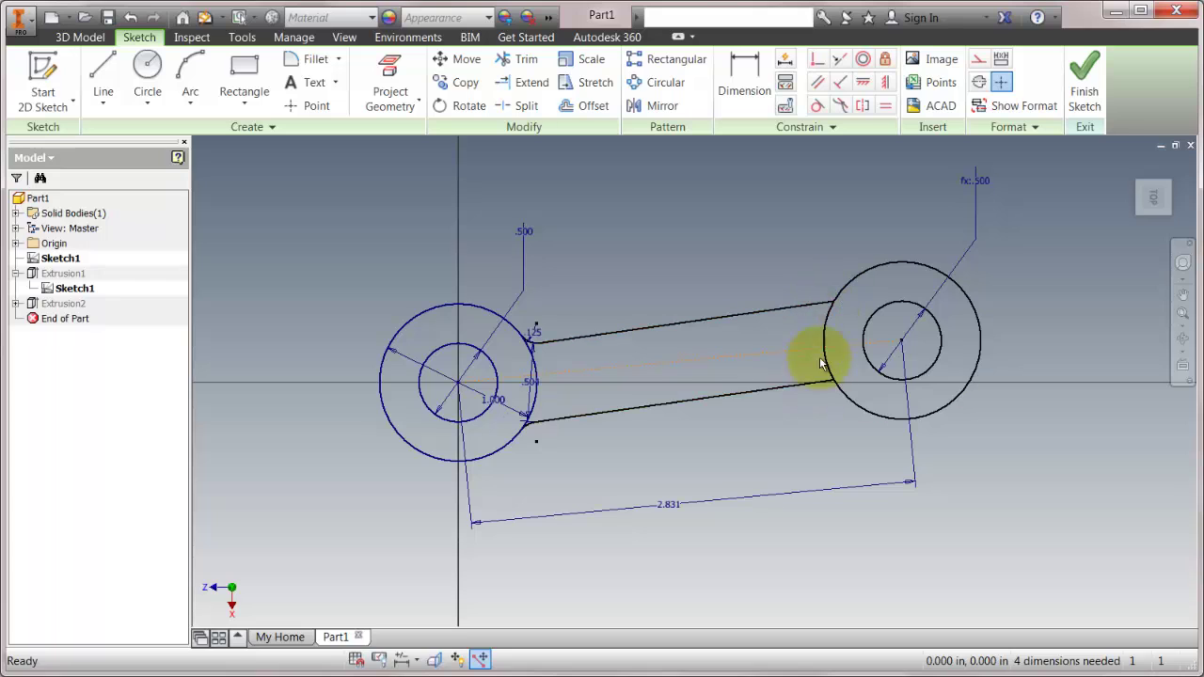
Step: Delete the upper link line's constraints and coincident joint, then shorten it to mid-span
right_click(780, 313)
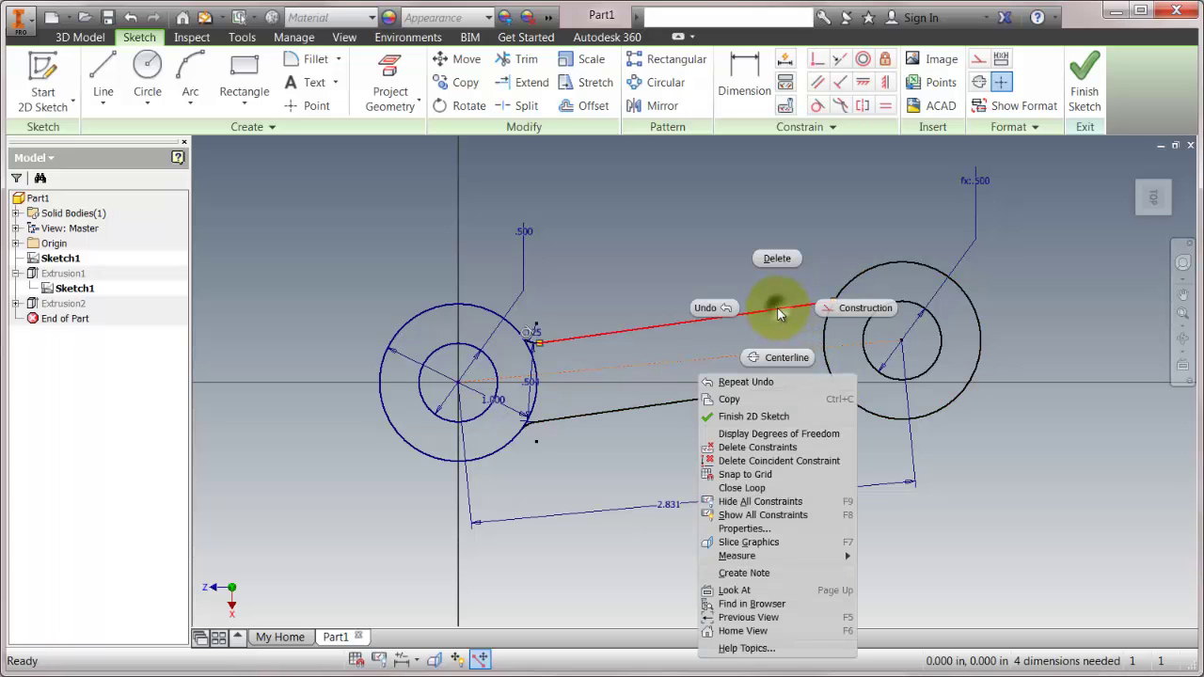
left_click(763, 448)
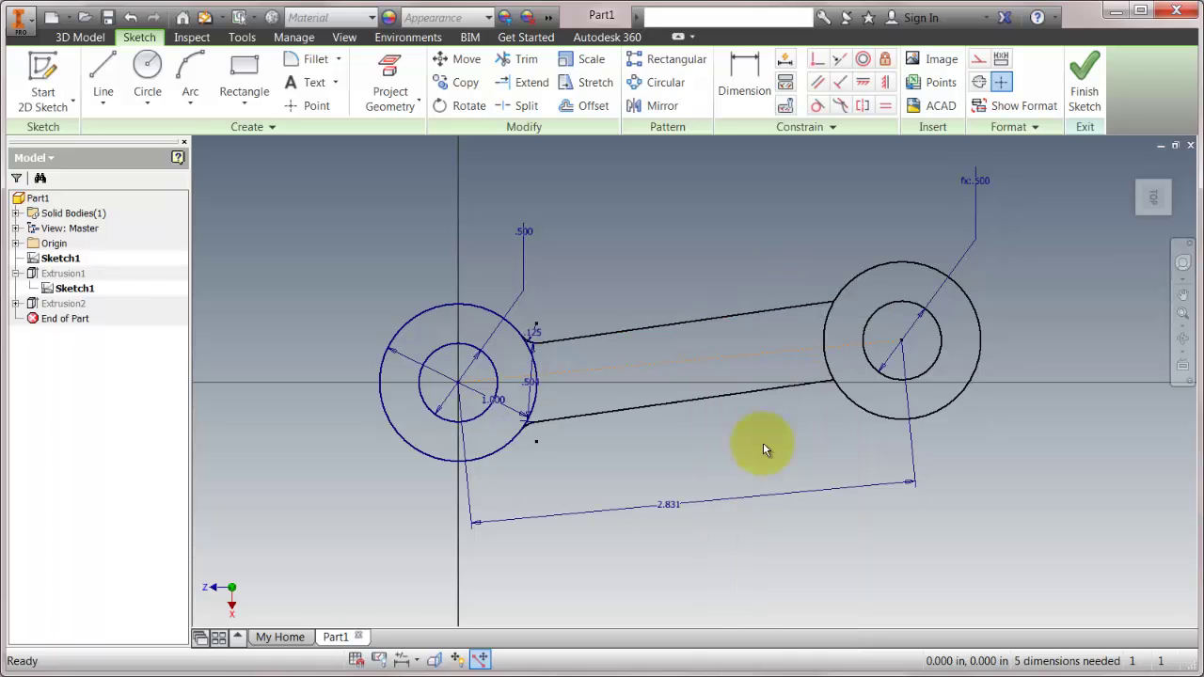
right_click(707, 322)
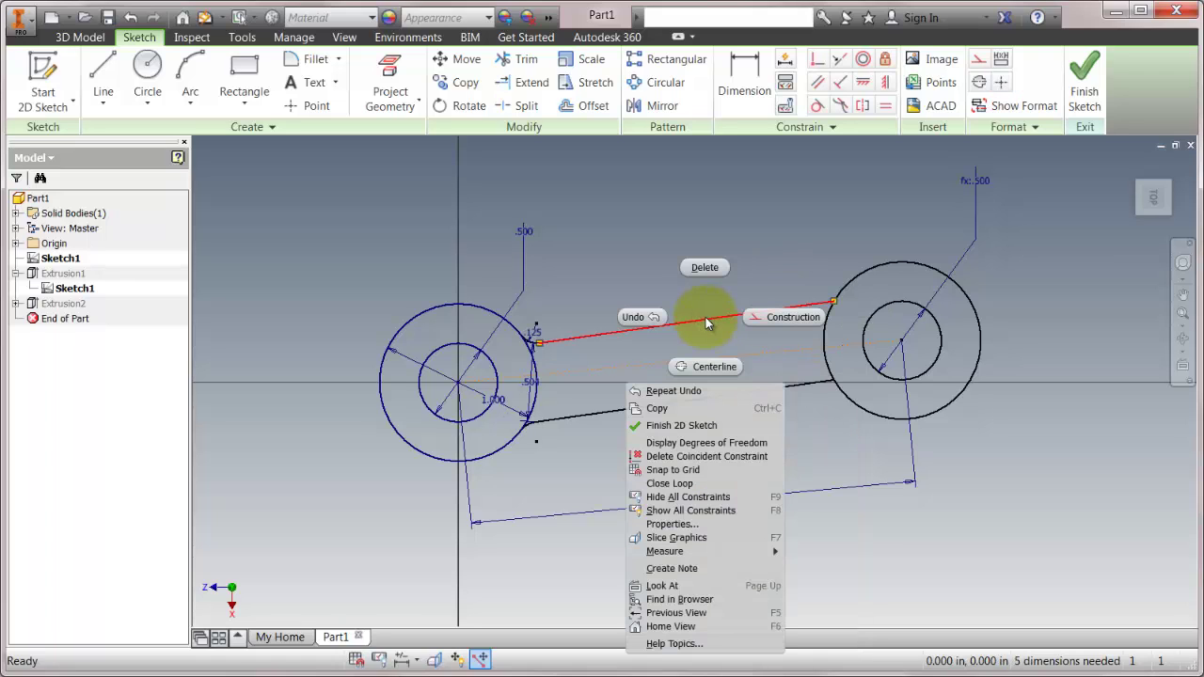
left_click(703, 459)
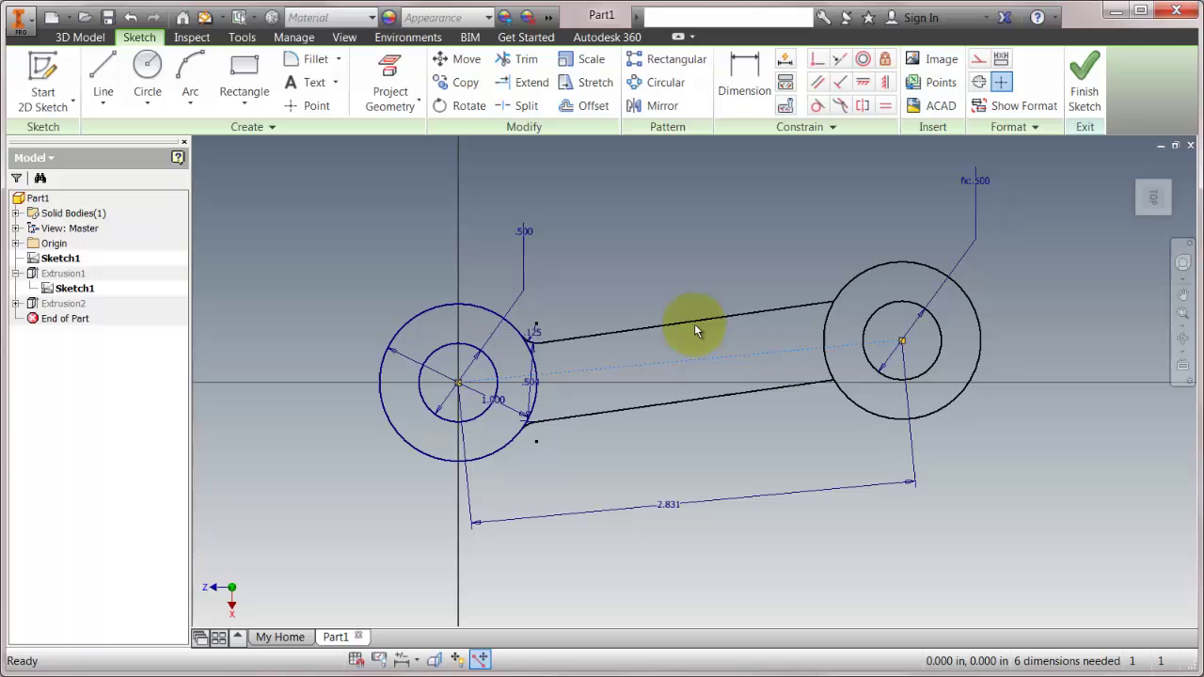
mouse_move(702, 316)
left_mouse_down()
mouse_move(723, 279)
mouse_move(711, 328)
left_mouse_up()
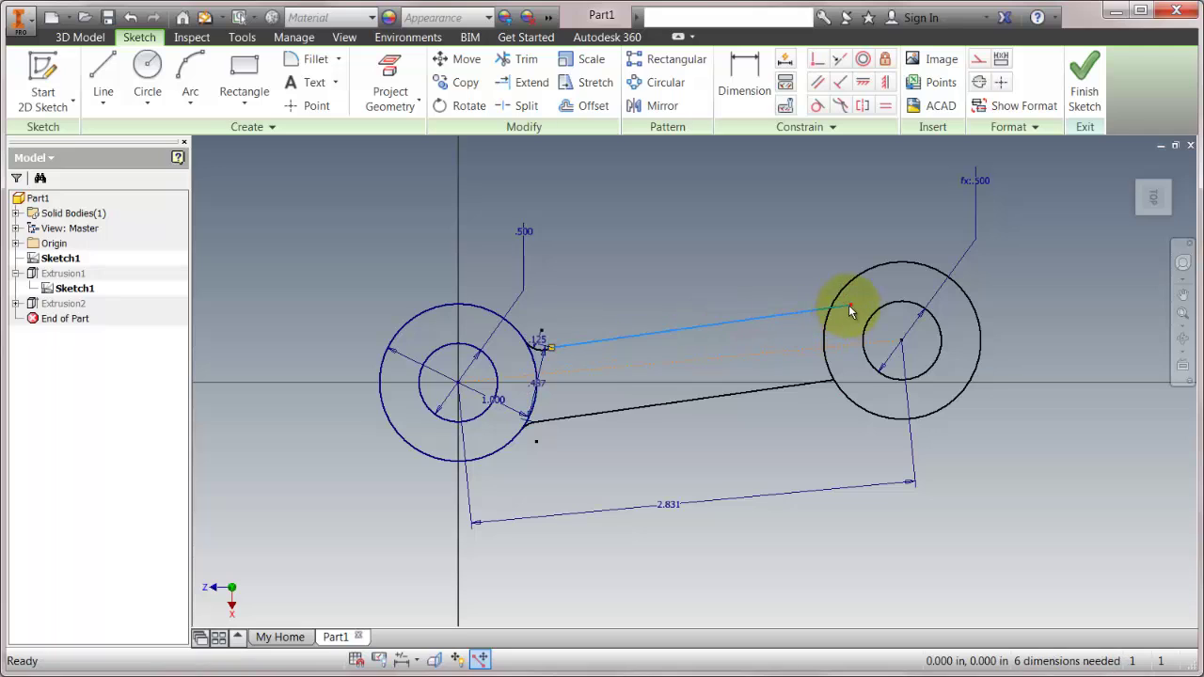
left_click_drag(849, 311, 704, 327)
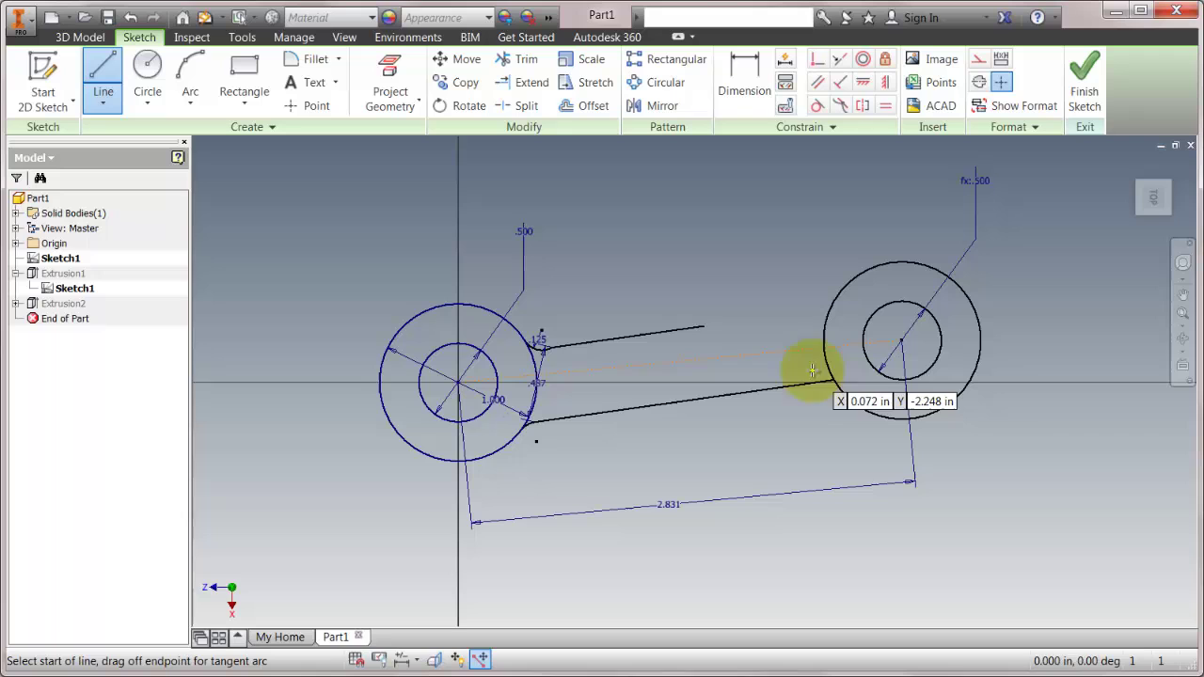
Step: Draw a new line from the shortened upper line's end to the right outer circle
left_click(704, 327)
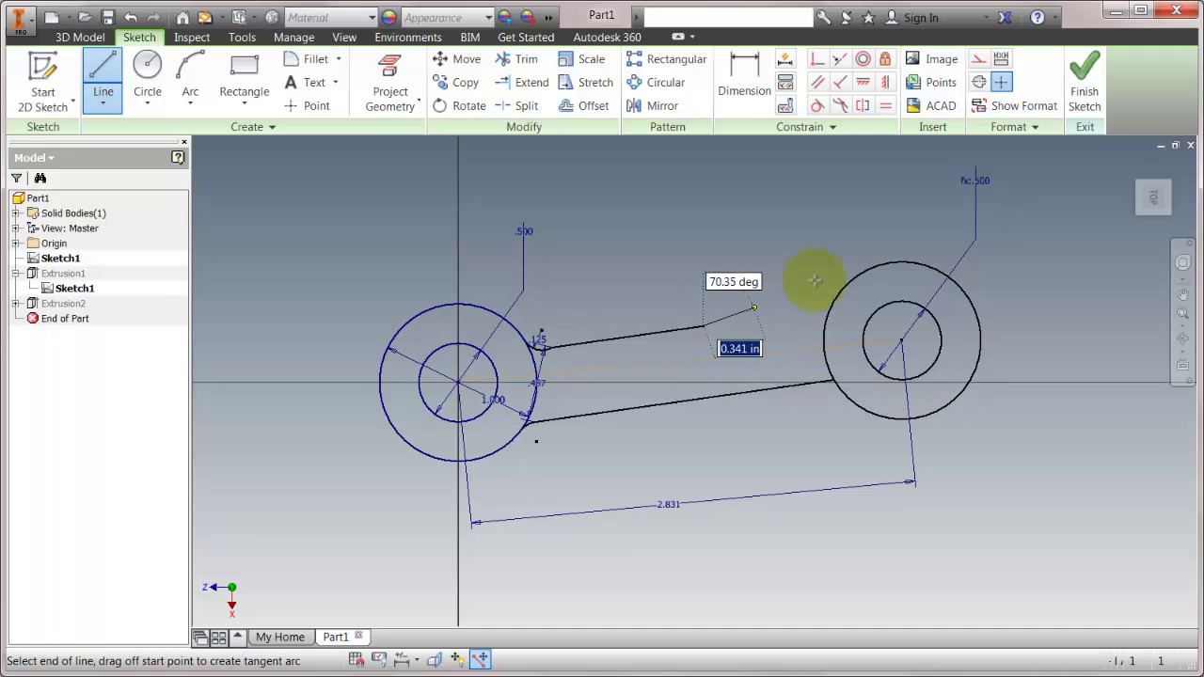
left_click(877, 265)
key("Escape")
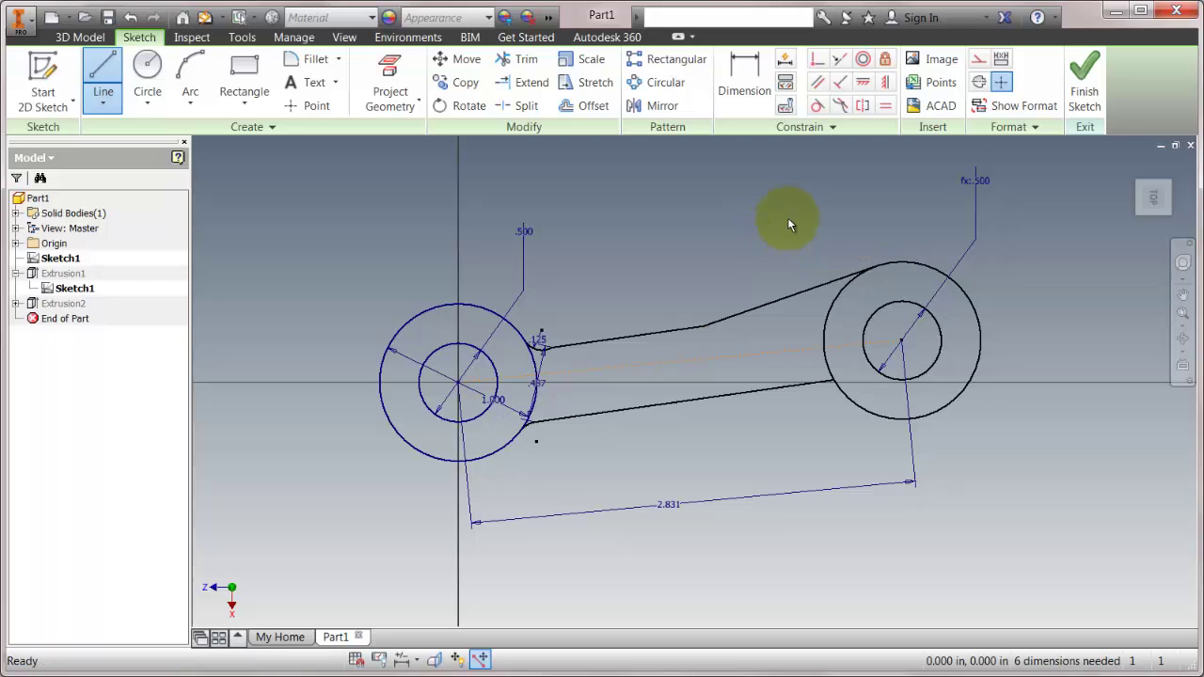
key("Escape")
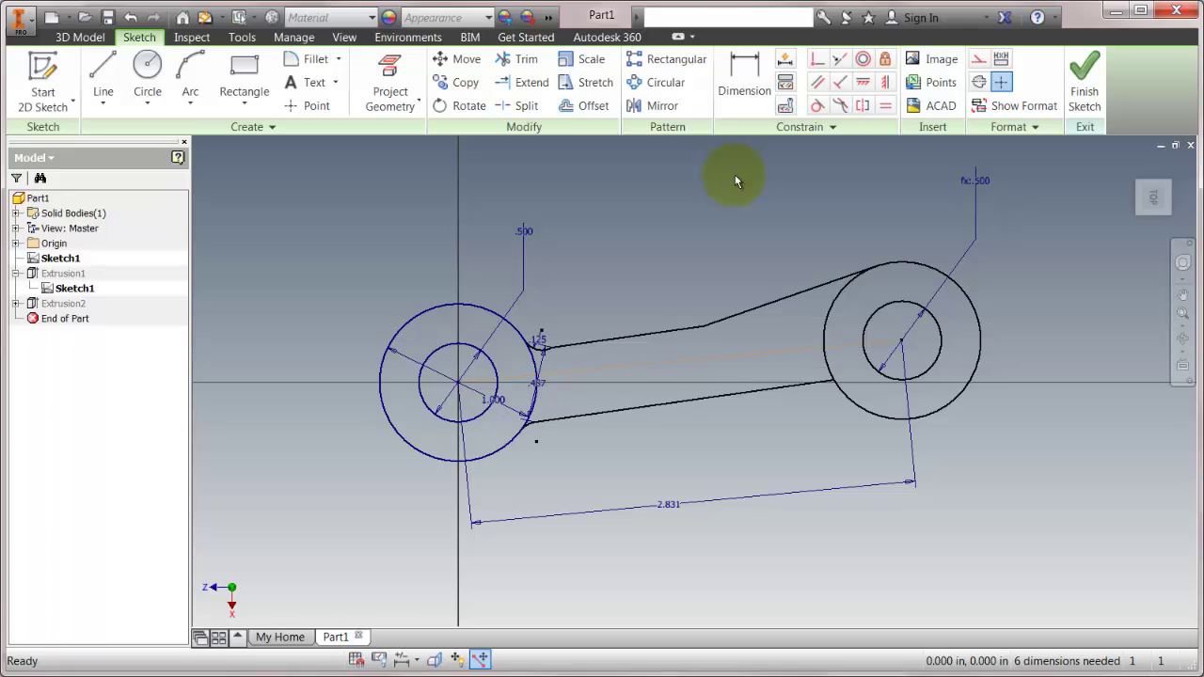
left_click(863, 82)
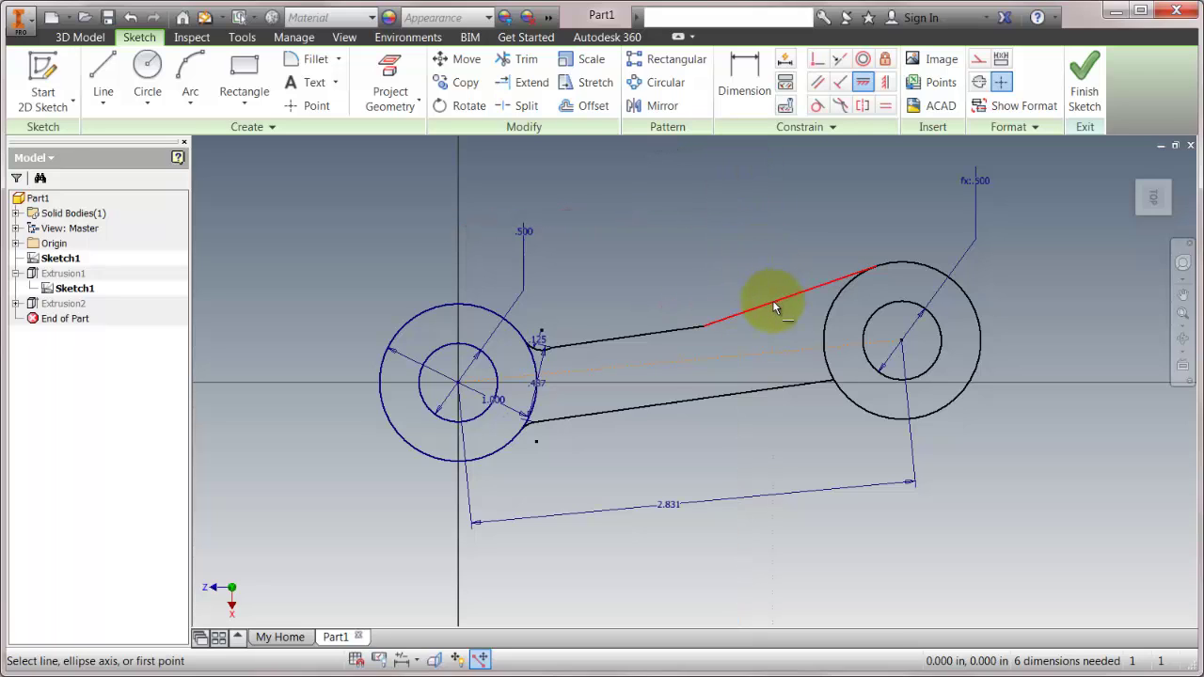
Step: Apply Vertical constraints to the upper-left link line and the lower link line
left_click(882, 84)
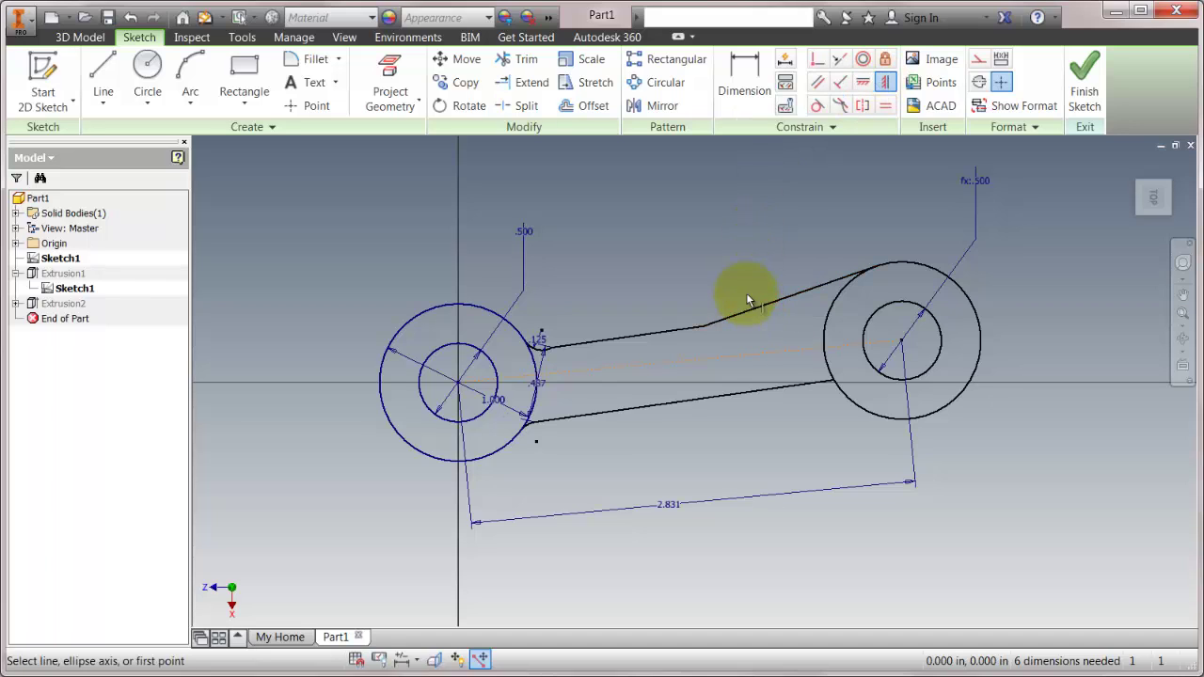
left_click(656, 336)
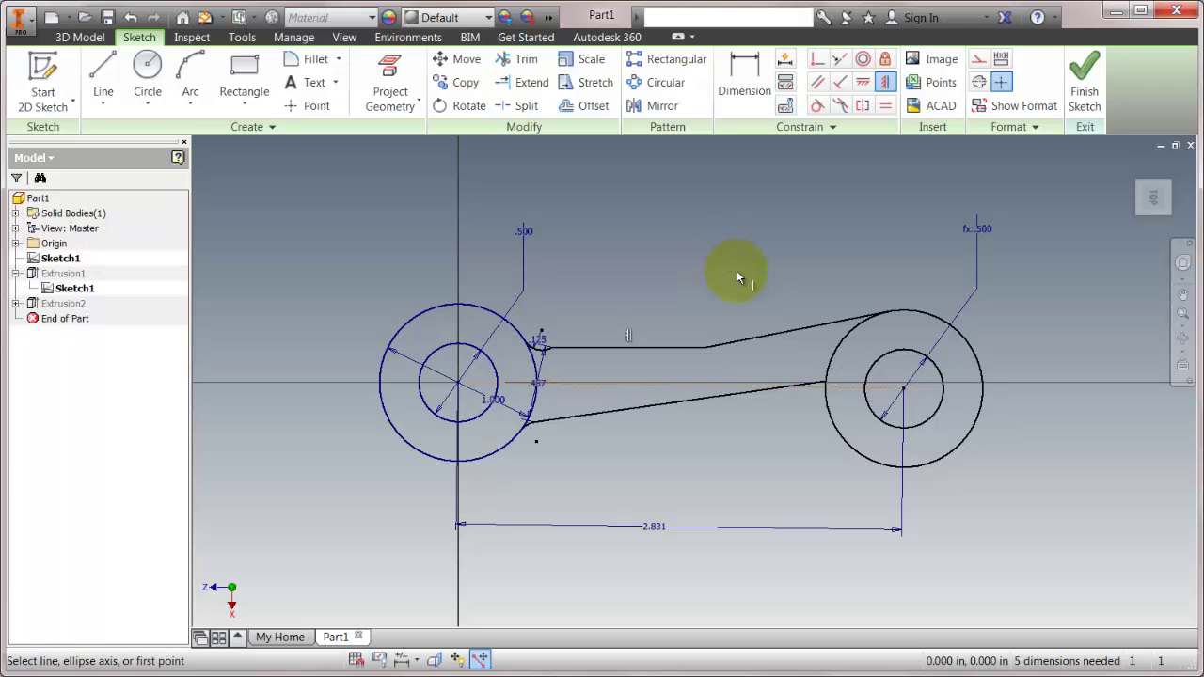
left_click(645, 409)
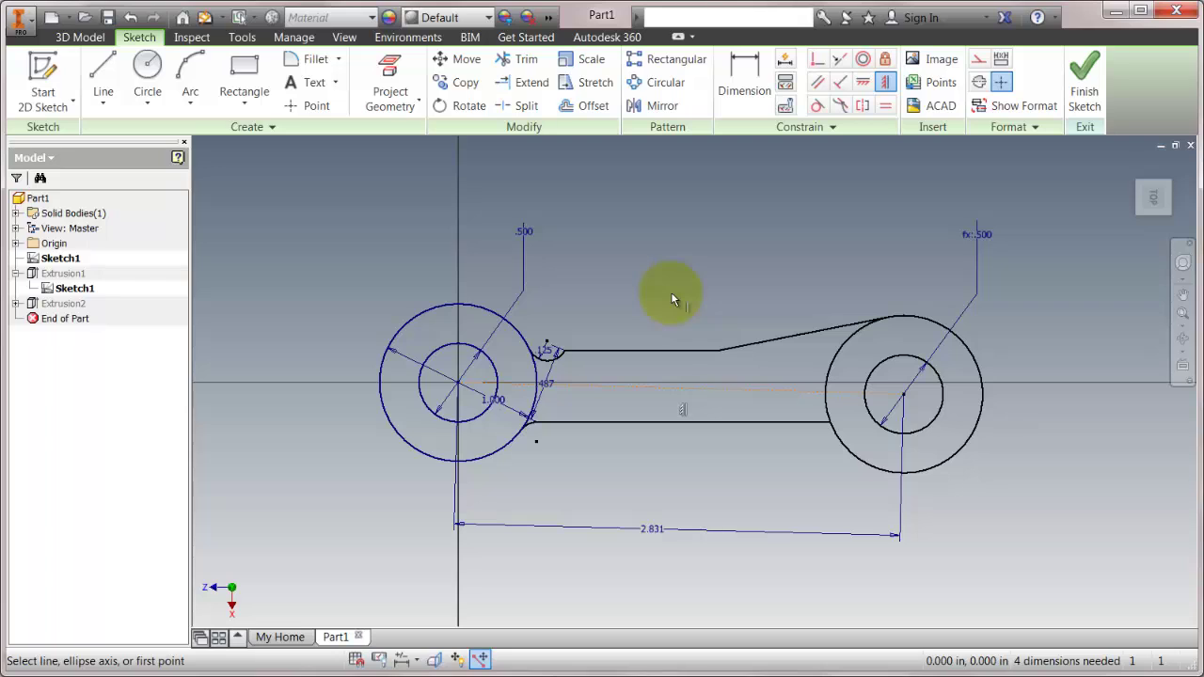
Step: Sketch a horizontal, vertical, then leftward test line chain above the rod
key("Escape")
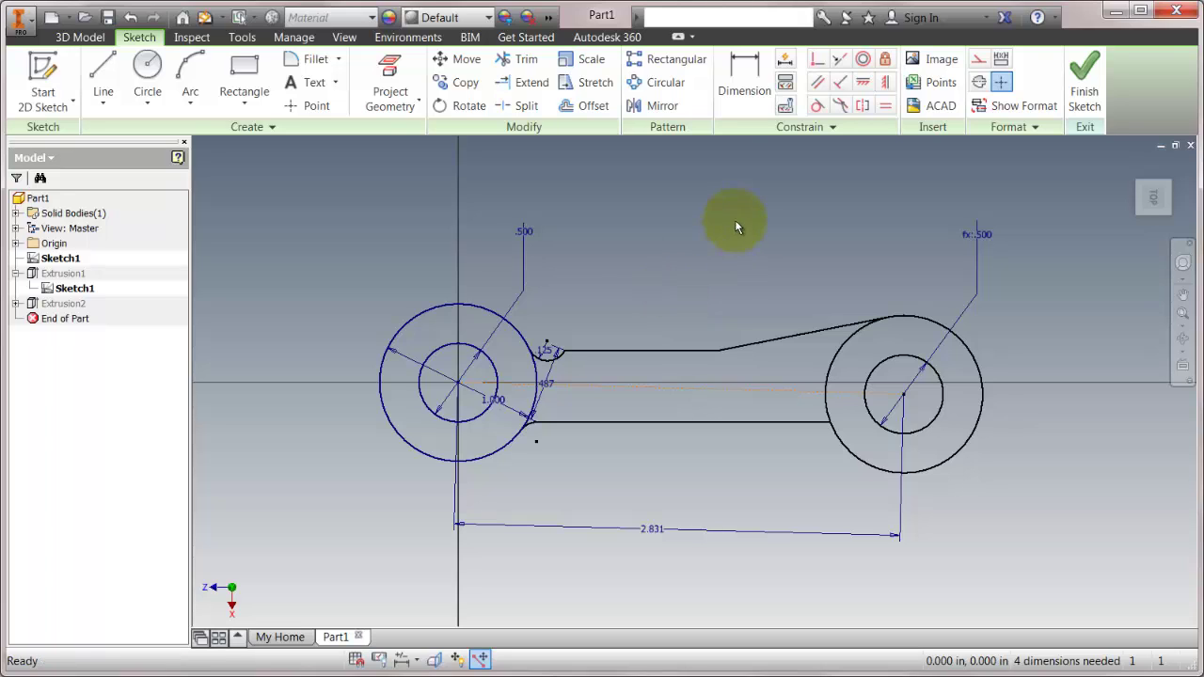
left_click(668, 350)
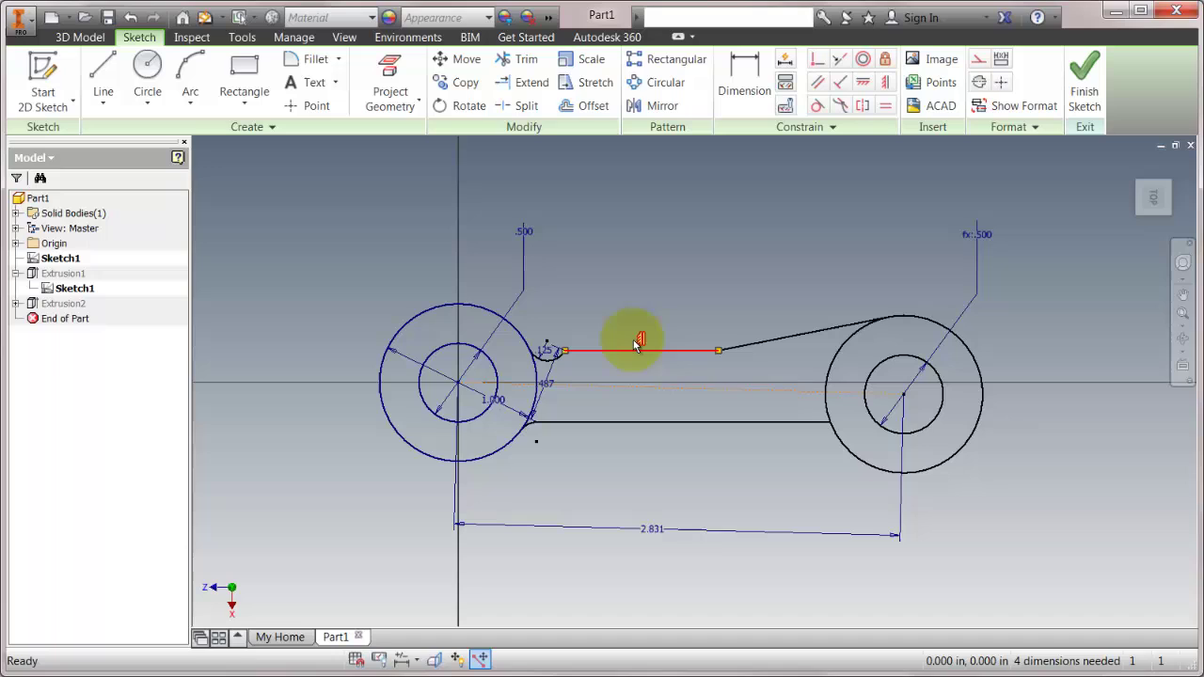
left_click(739, 293)
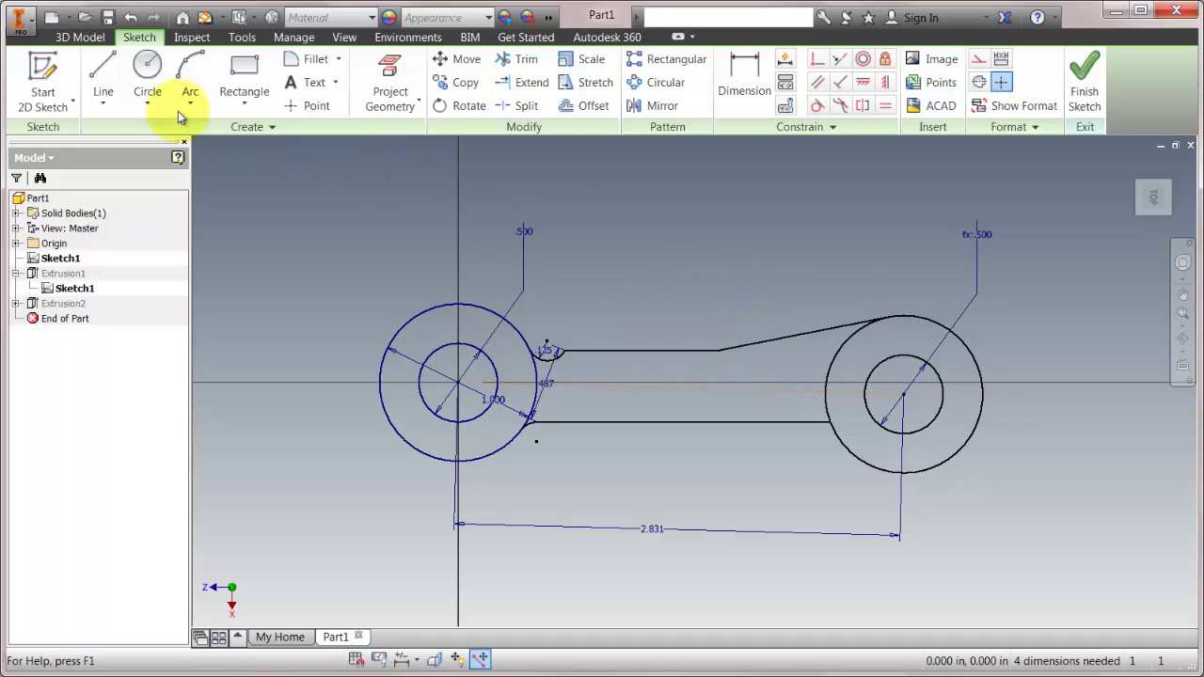
left_click(103, 80)
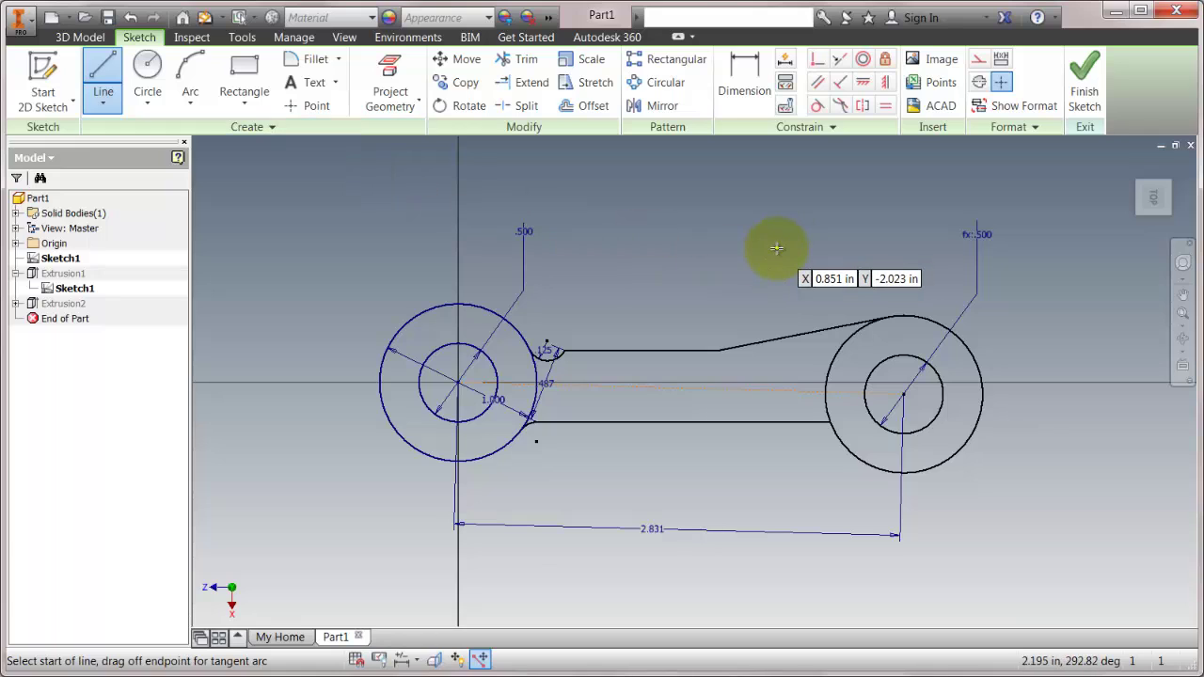
left_click(638, 265)
left_click(696, 264)
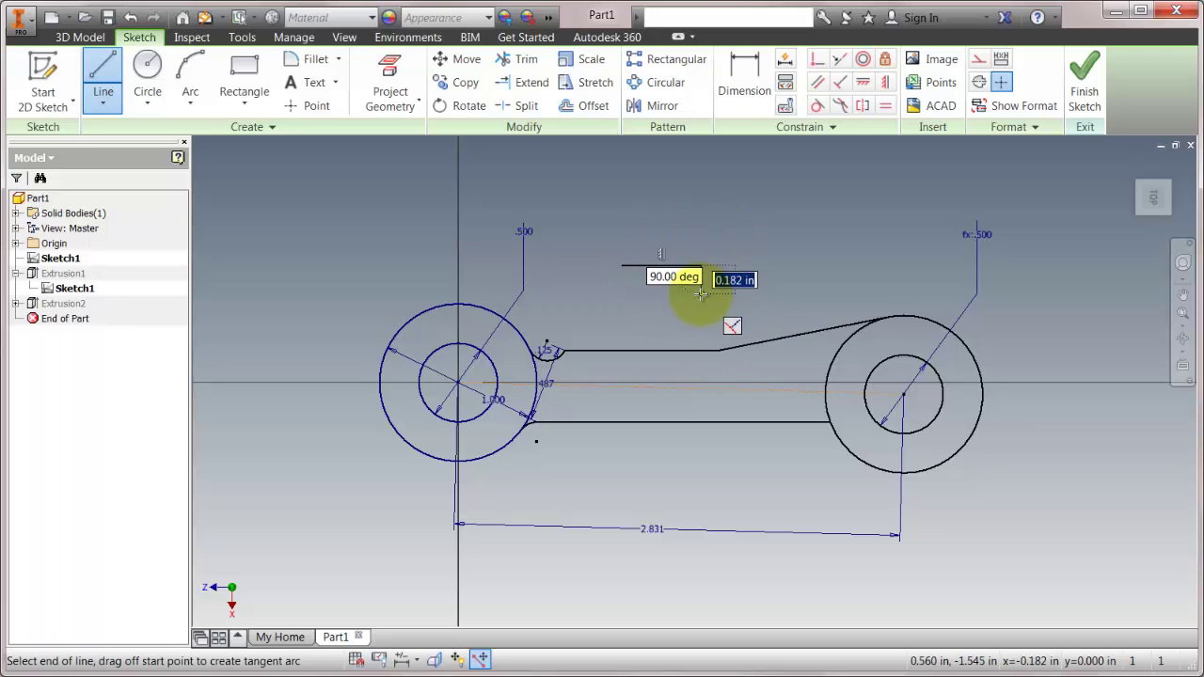
left_click(701, 293)
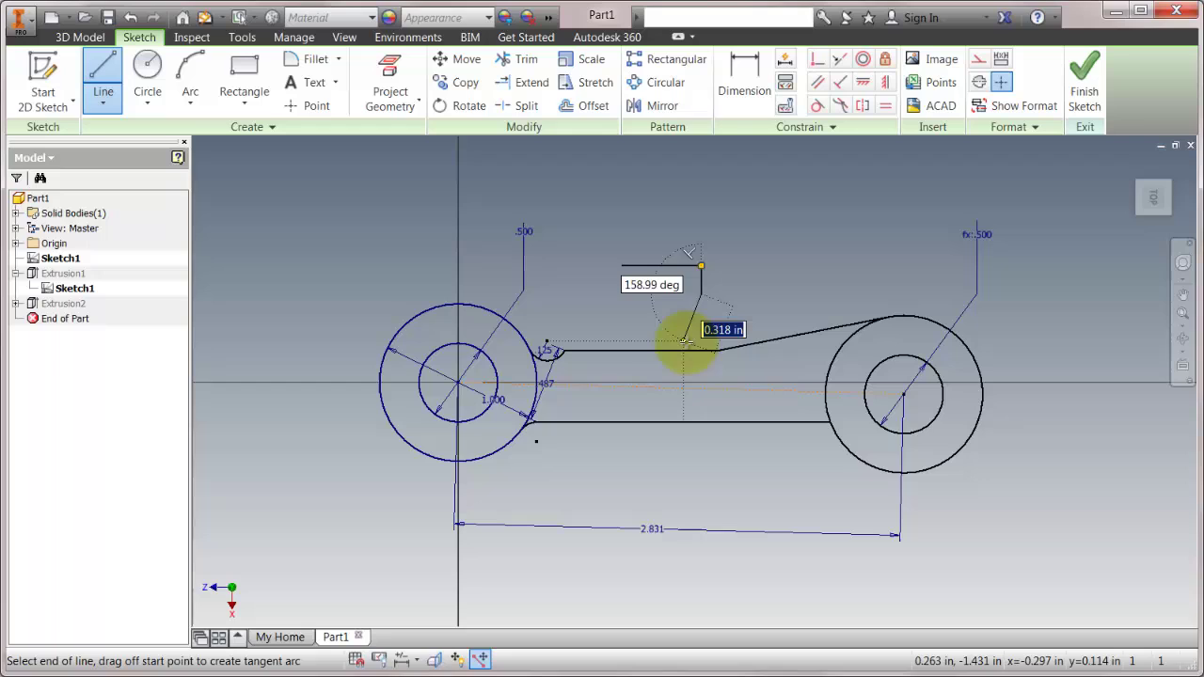
left_click(622, 294)
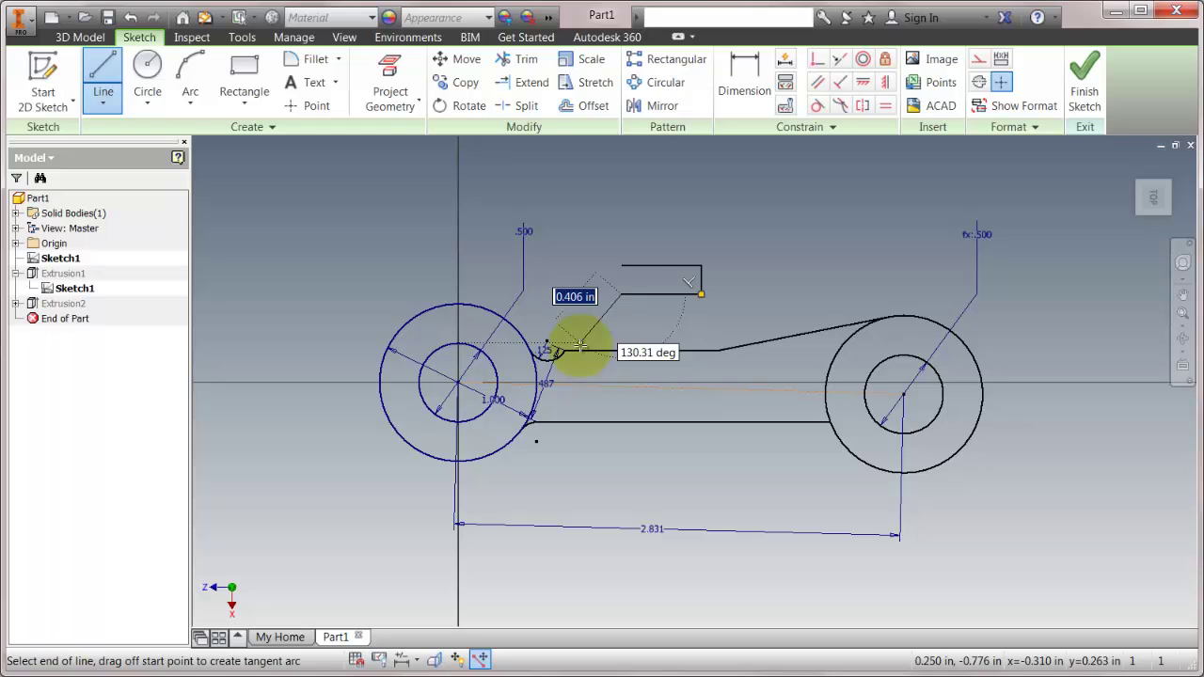
Step: Delete the test line chain and the sloped upper link line
key("Escape")
mouse_move(598, 231)
left_mouse_down()
mouse_move(716, 318)
mouse_move(749, 322)
left_mouse_up()
key("Delete")
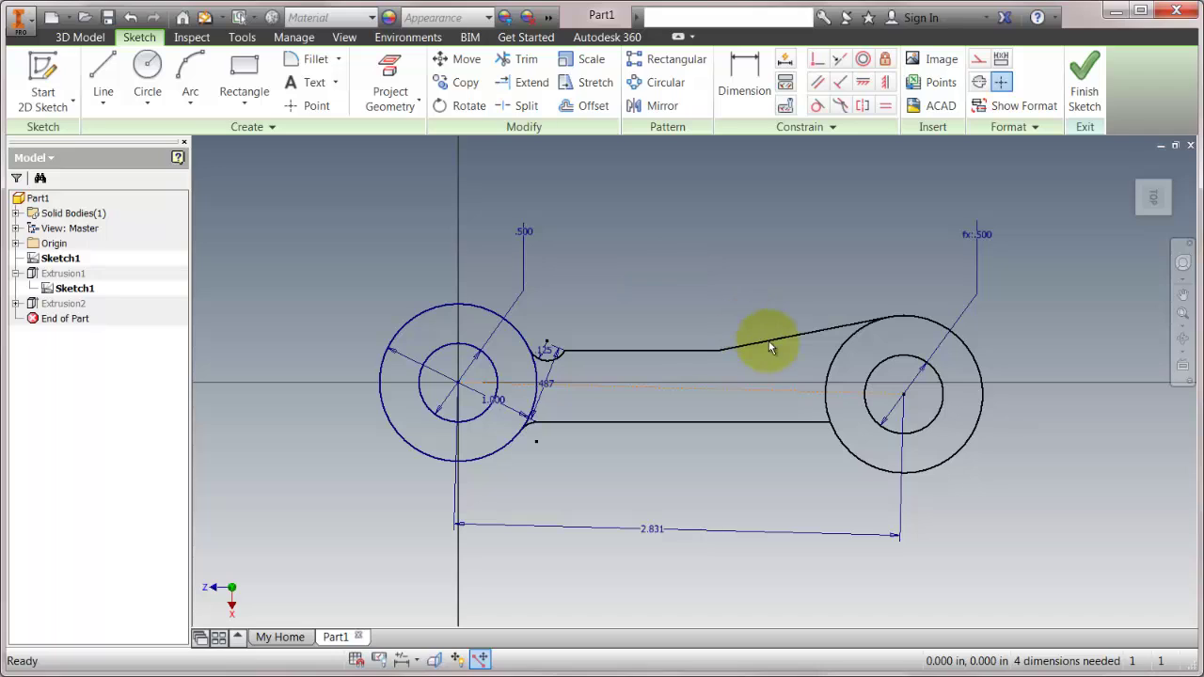
left_click(769, 339)
key("Delete")
Step: Review the Inference options in Constraint Settings, then start and cancel a test line
left_click(785, 108)
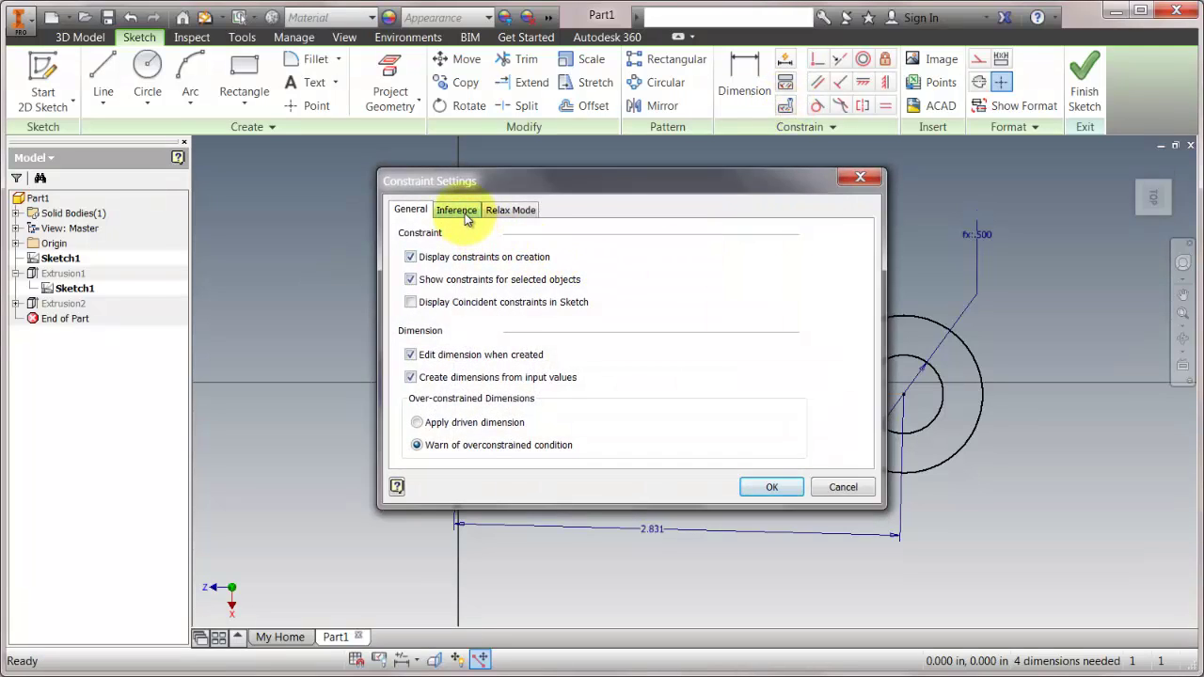
left_click(466, 216)
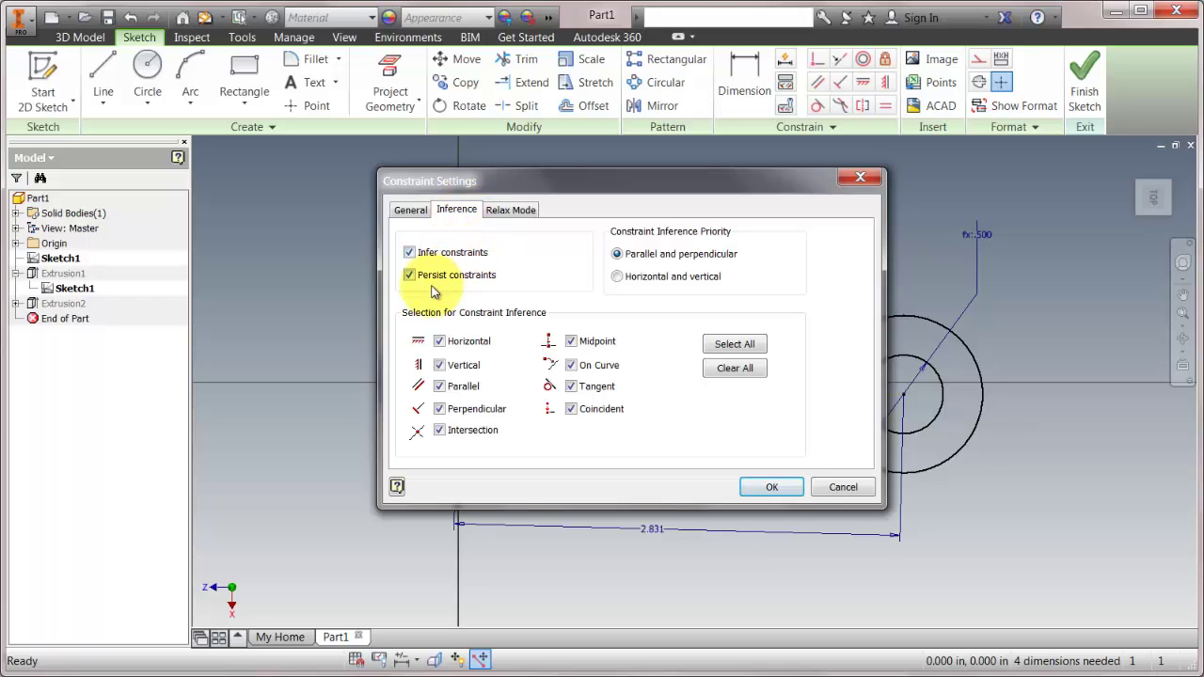
left_click(772, 487)
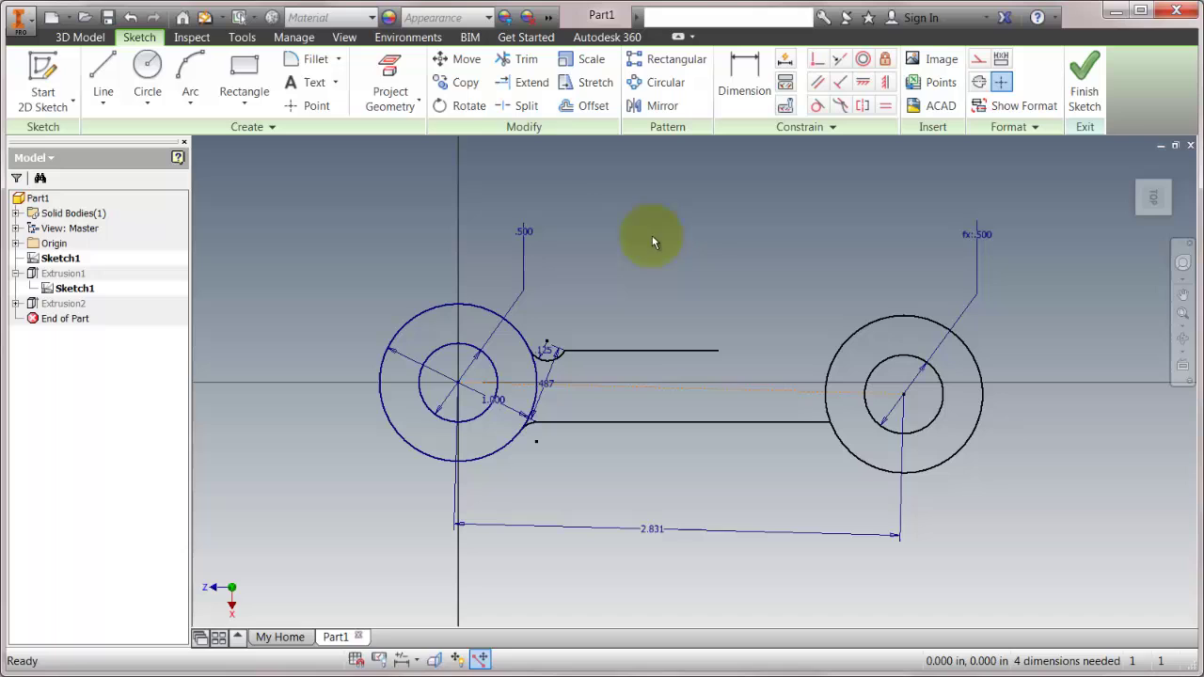
left_click(103, 80)
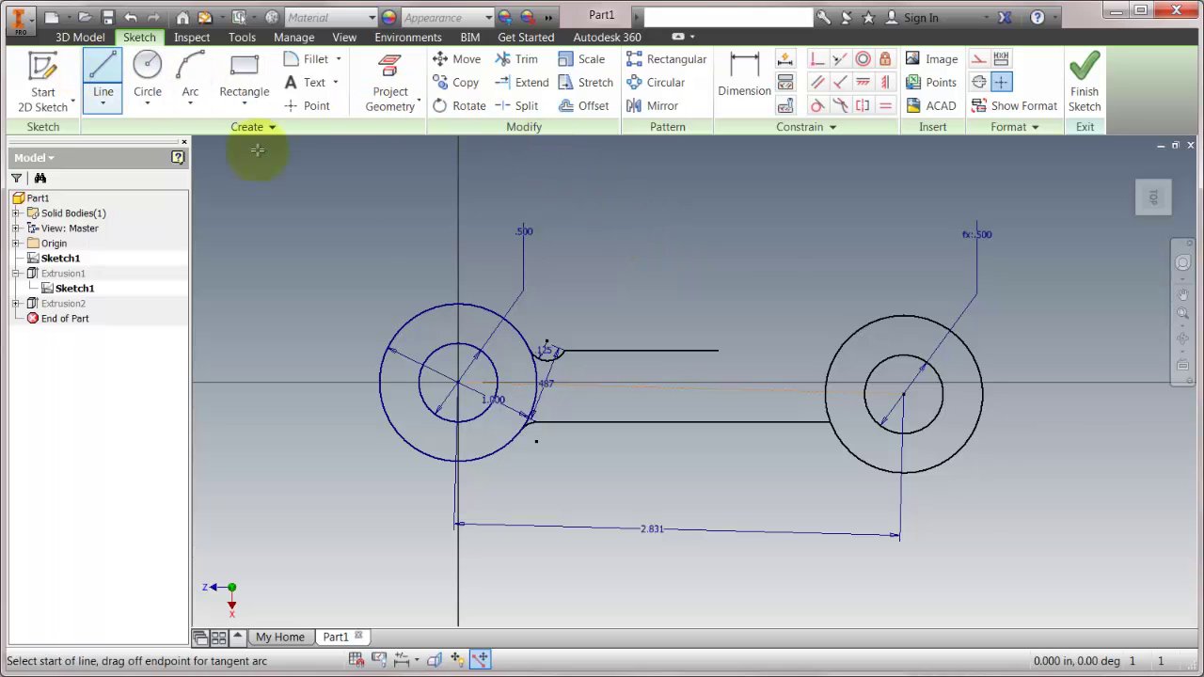
left_click(642, 270)
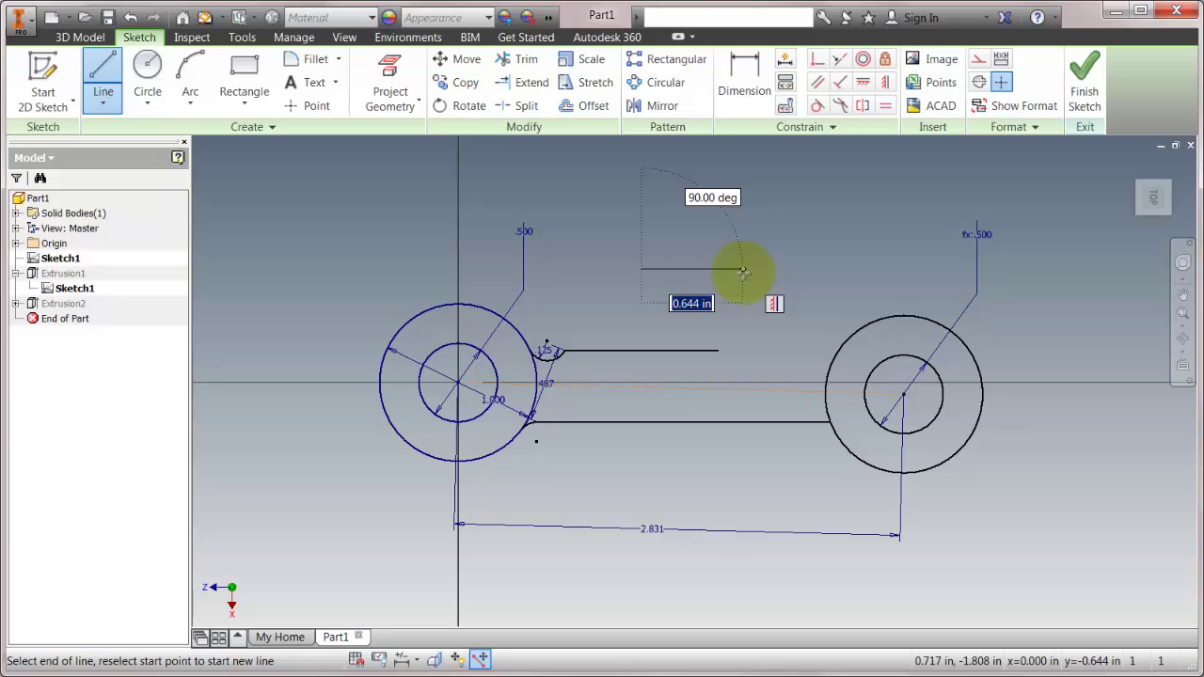
key("Escape")
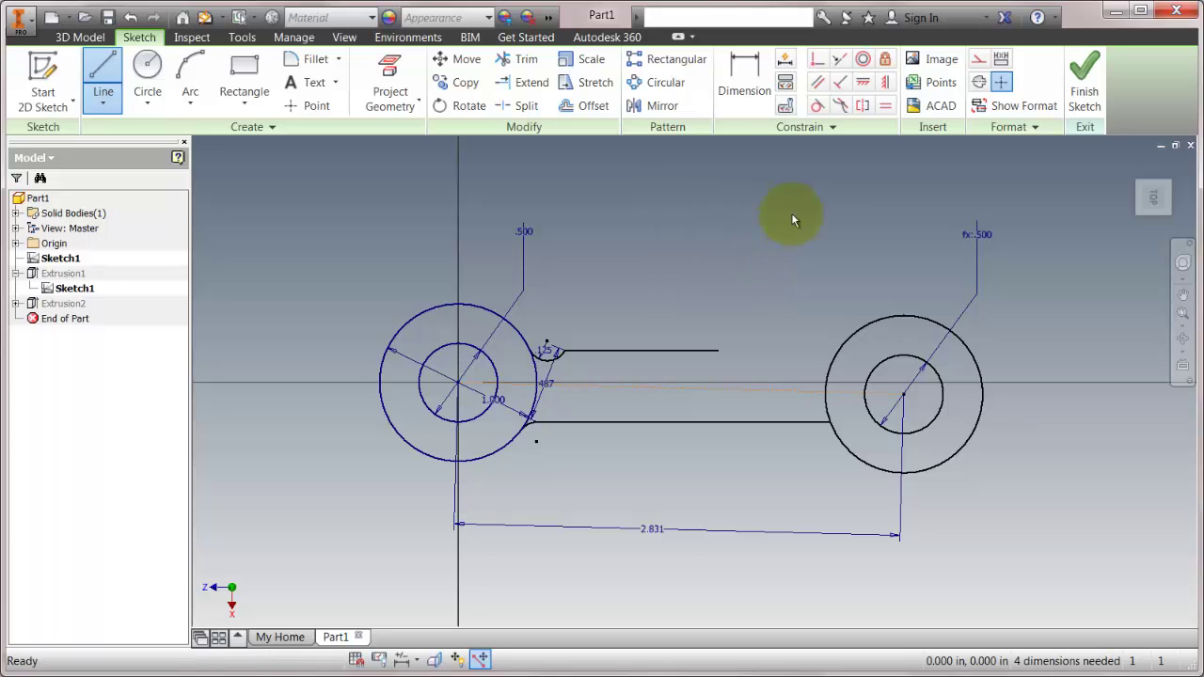
Step: Confirm the Constraint Inference Scope stays limited to geometry in the current command
left_click(826, 131)
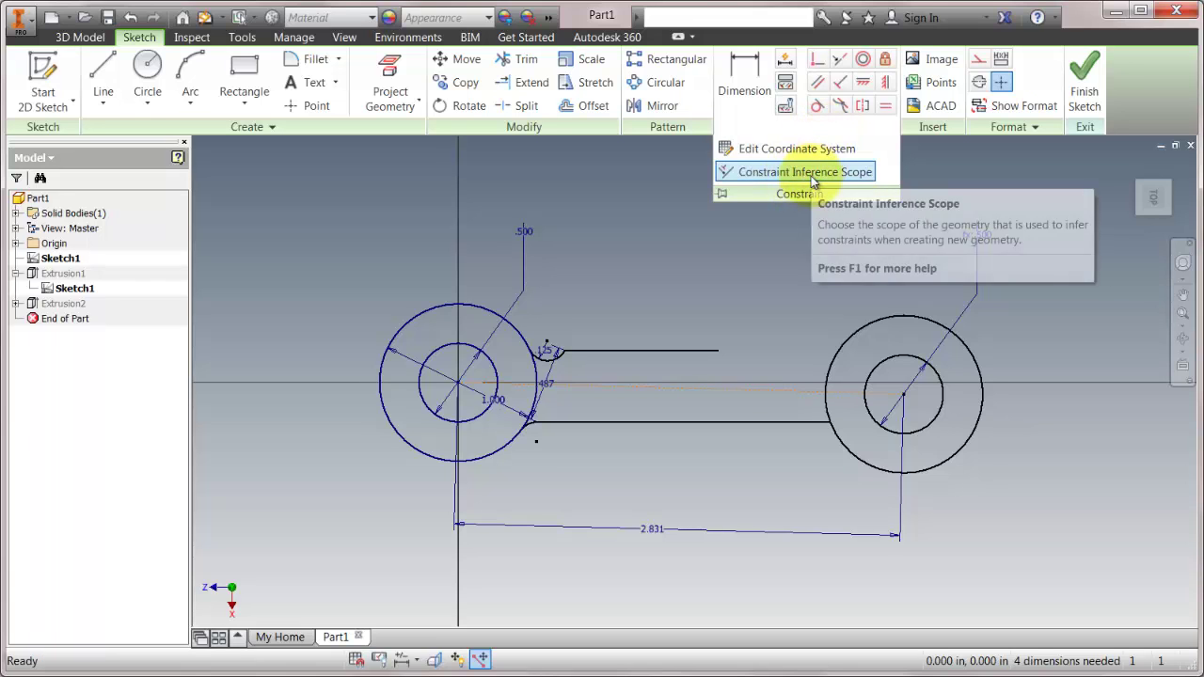
left_click(813, 173)
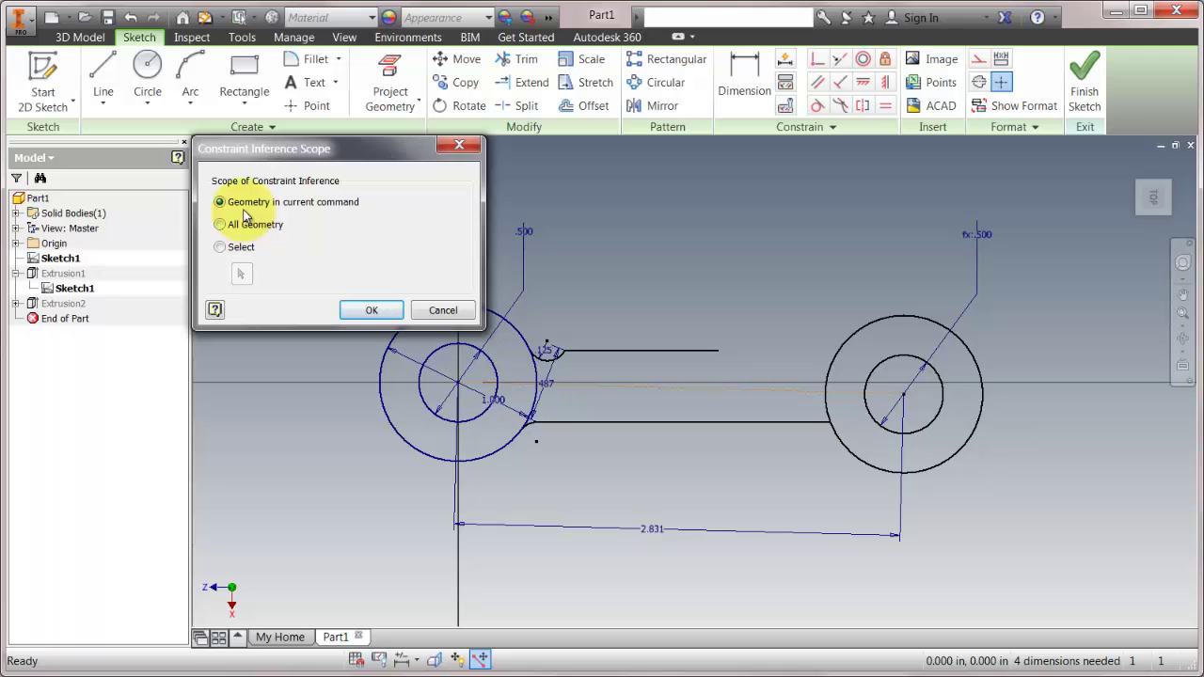
left_click(372, 311)
Step: Draw a horizontal, vertical, then slanted line chain above the web, ending on the right outer circle
left_click(103, 80)
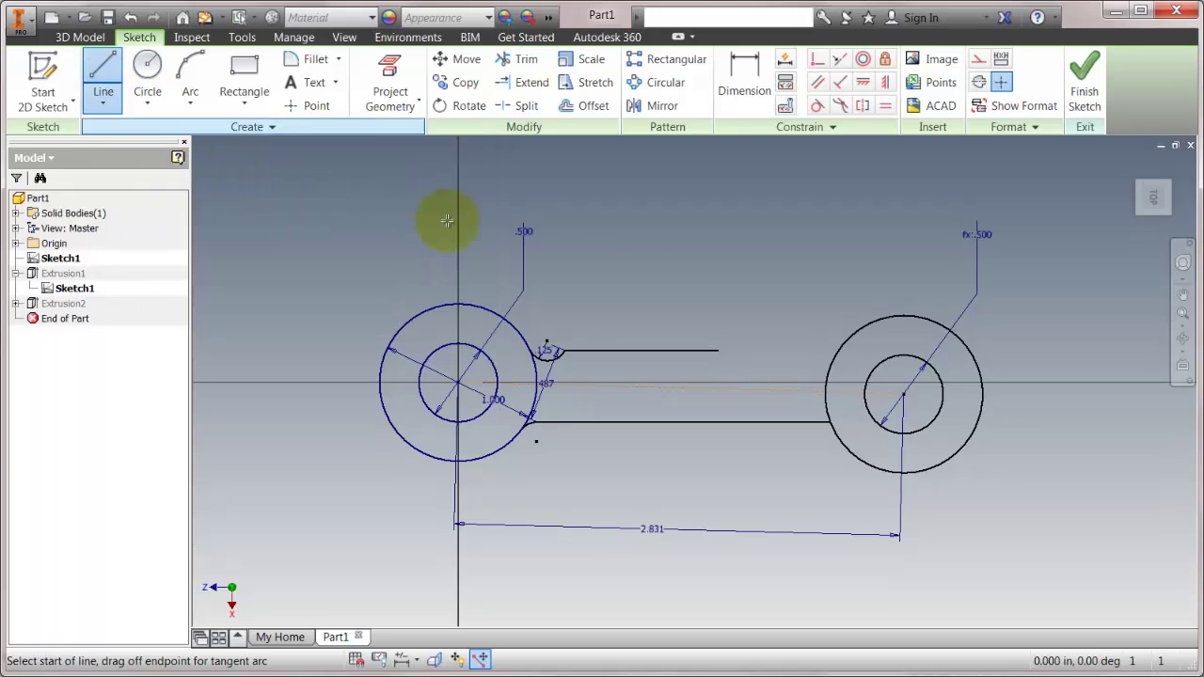
left_click(610, 276)
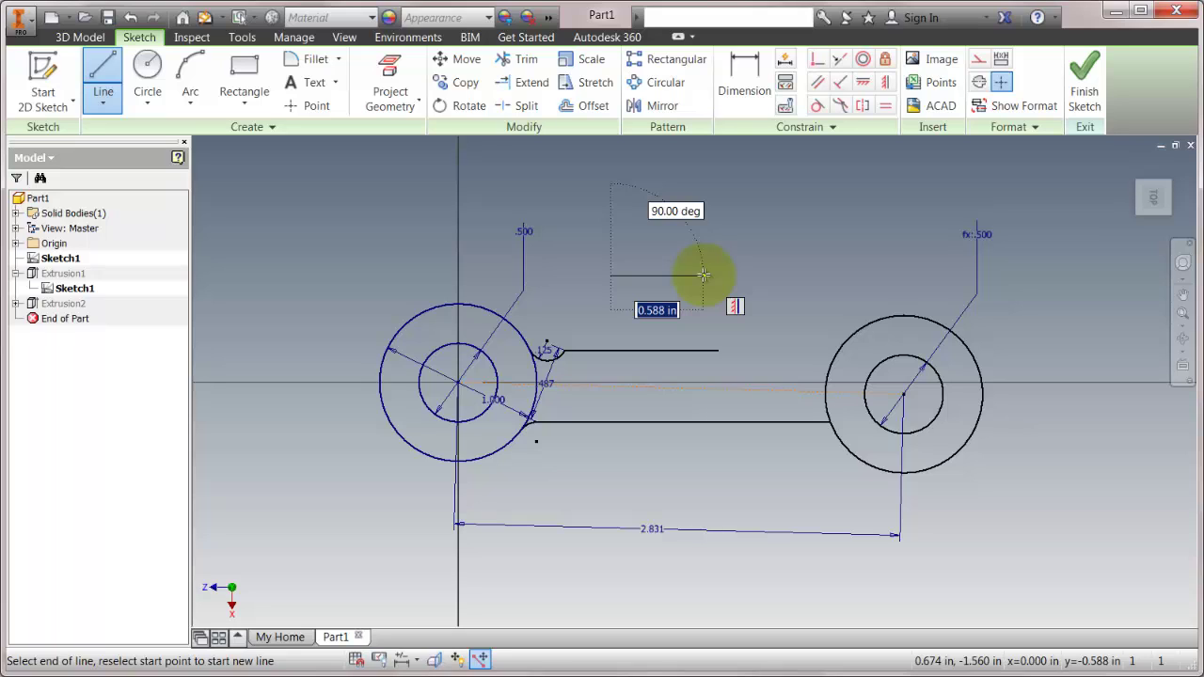
left_click(740, 275)
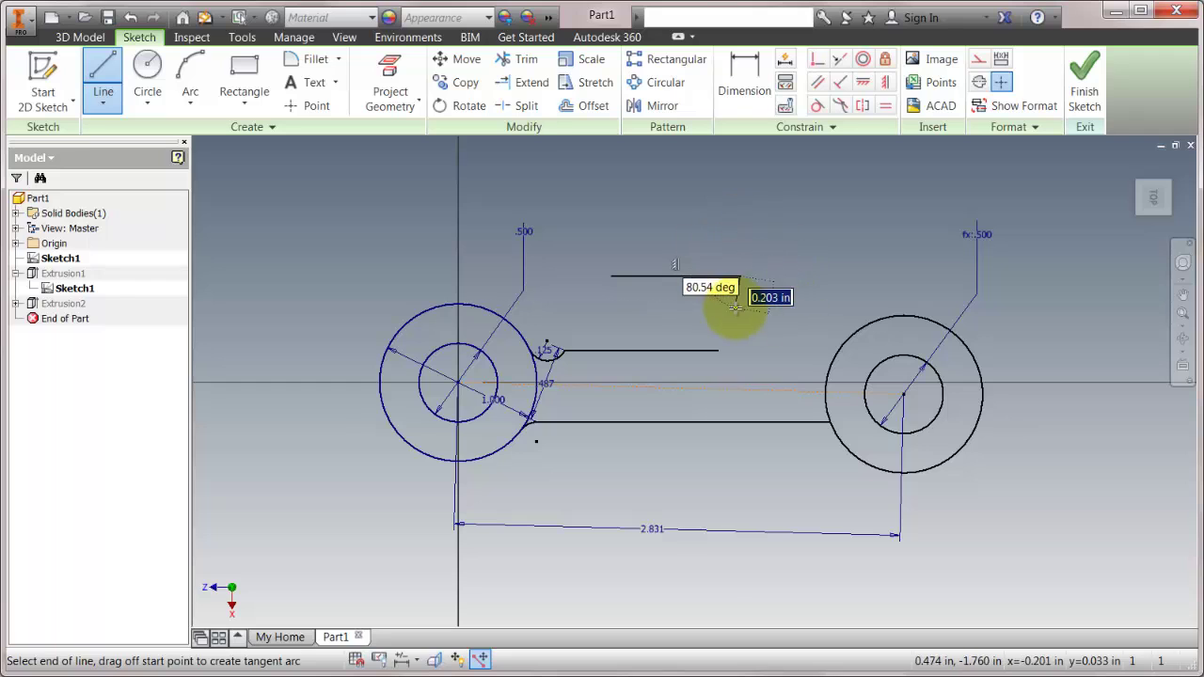
left_click(740, 230)
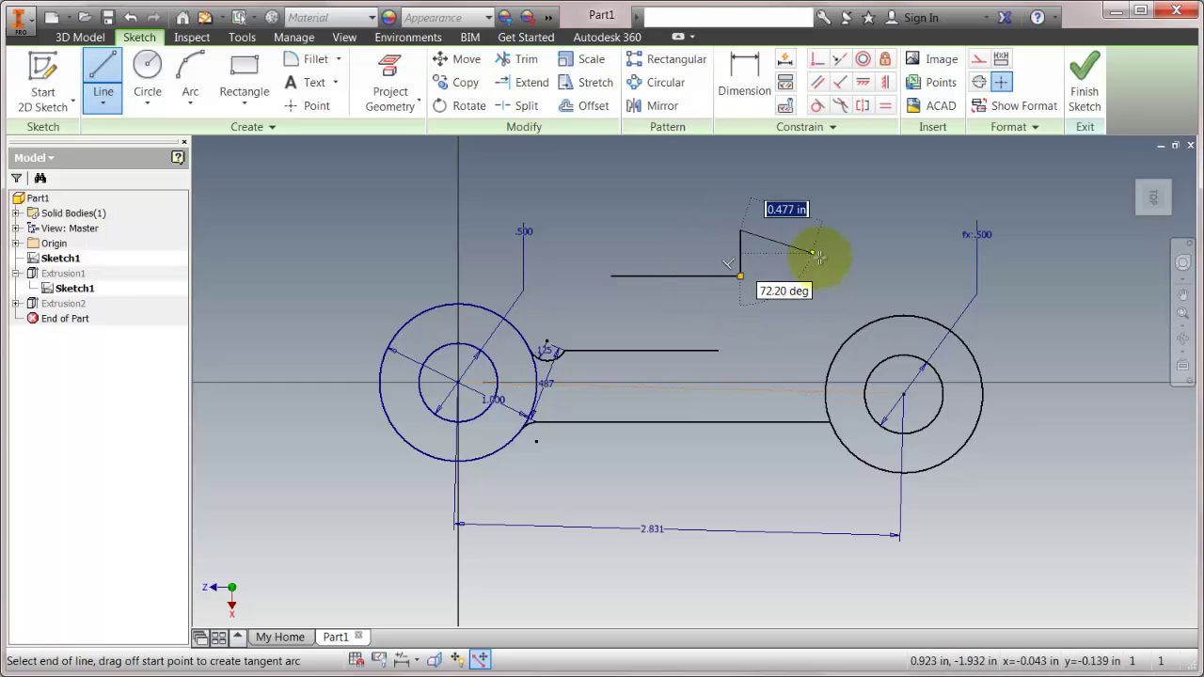
left_click(939, 317)
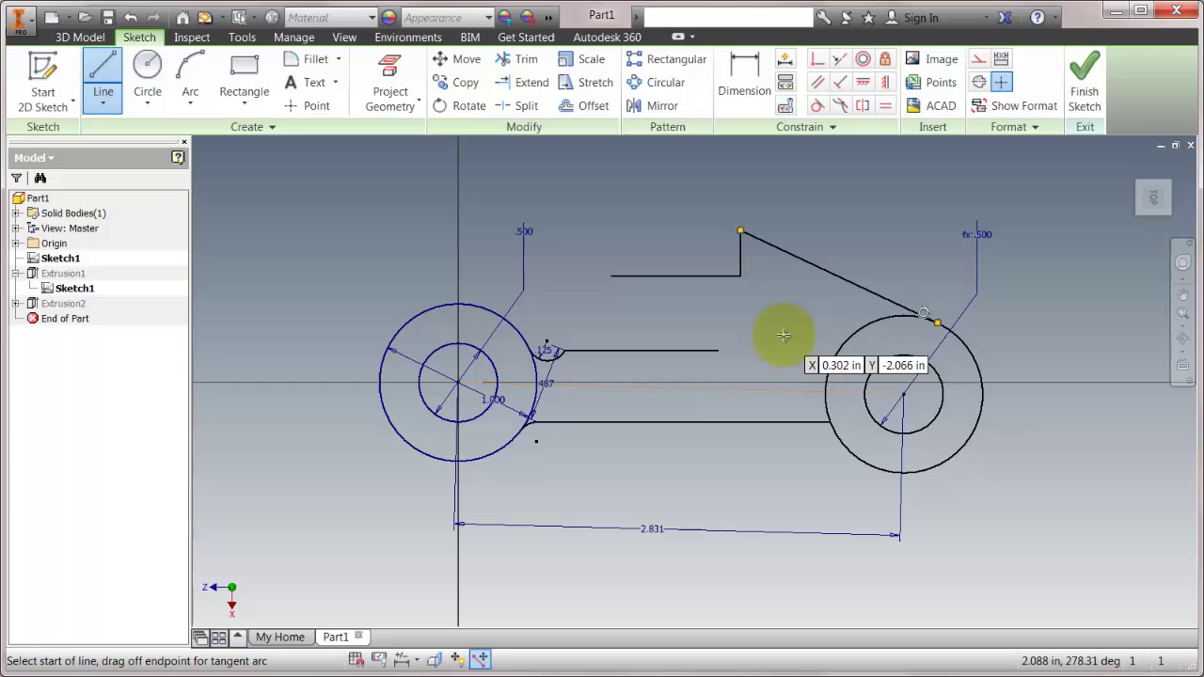
key("Escape")
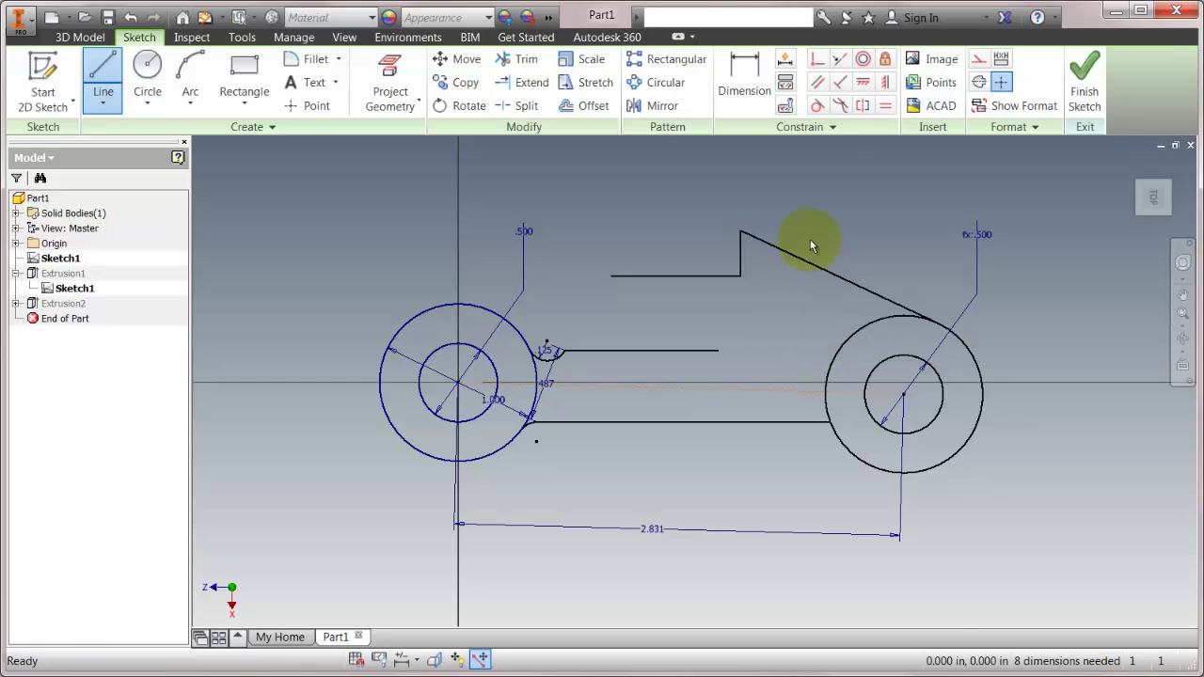
Step: Set Constraint Inference Scope to Select geometry, window-picking the new line chain and right circles
left_click(832, 127)
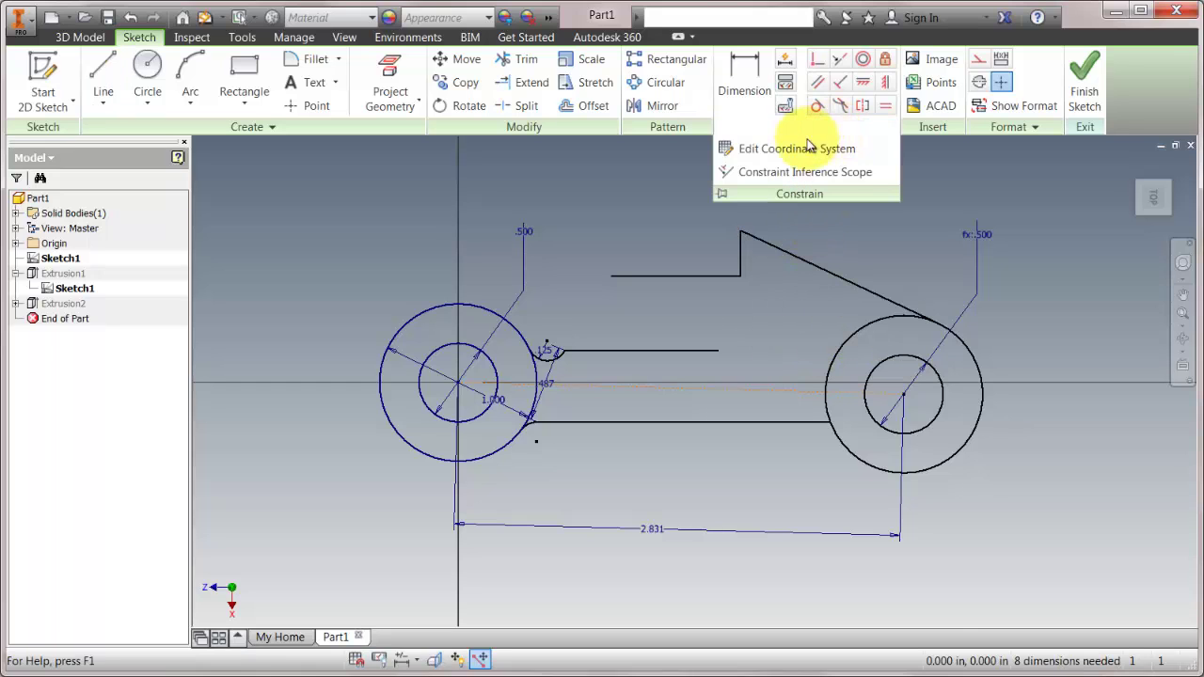
left_click(768, 170)
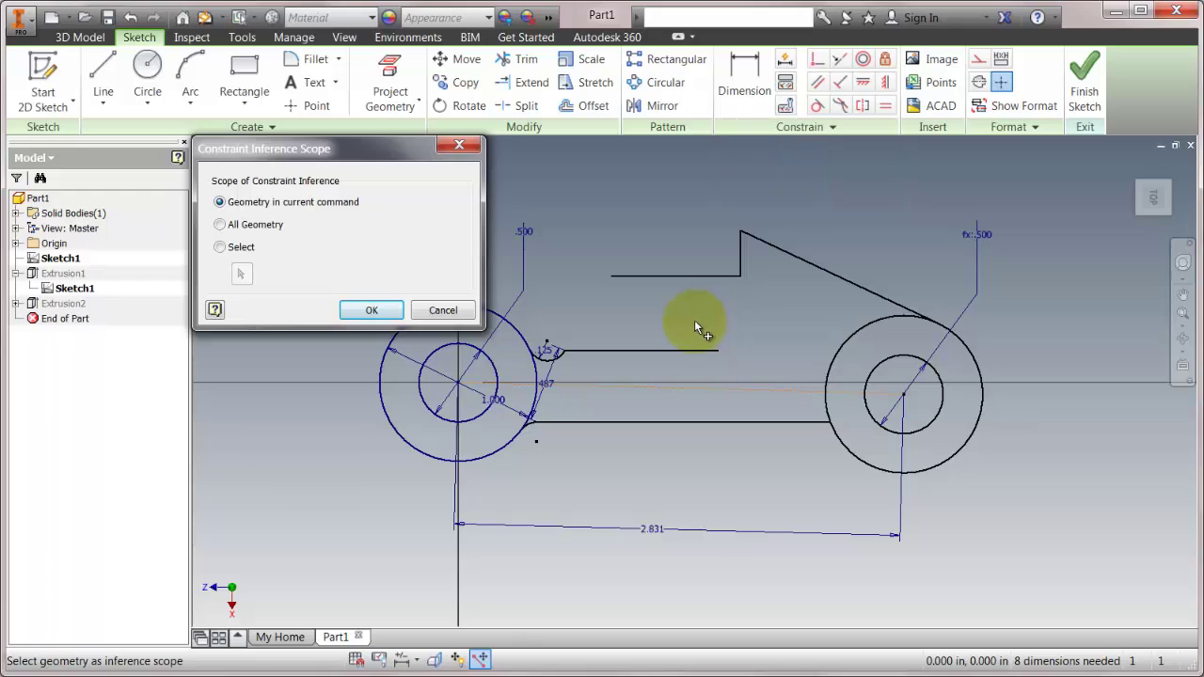
left_click(246, 226)
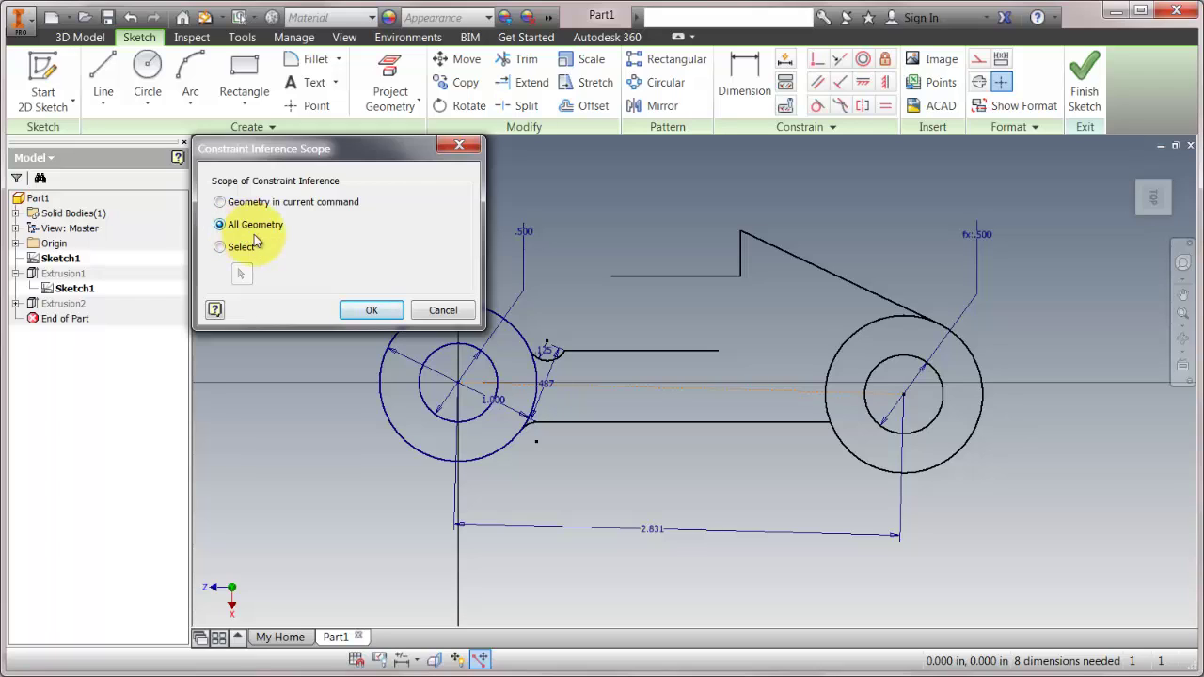
left_click(241, 248)
left_click(242, 273)
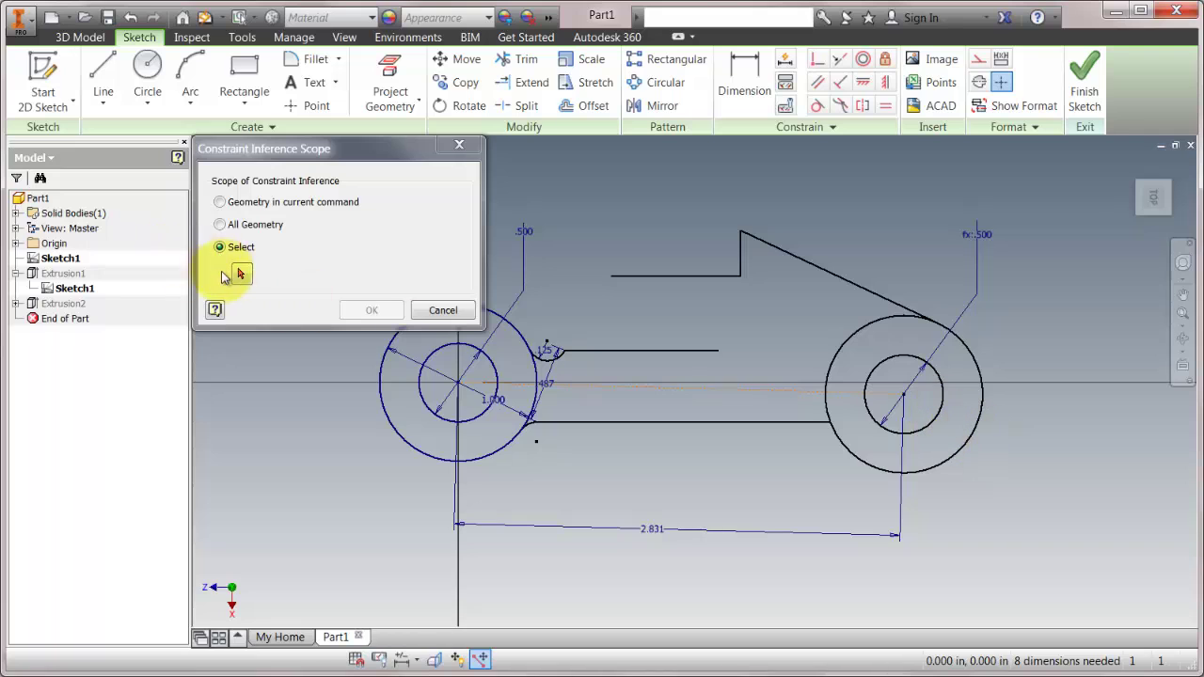
left_click_drag(604, 201, 1033, 487)
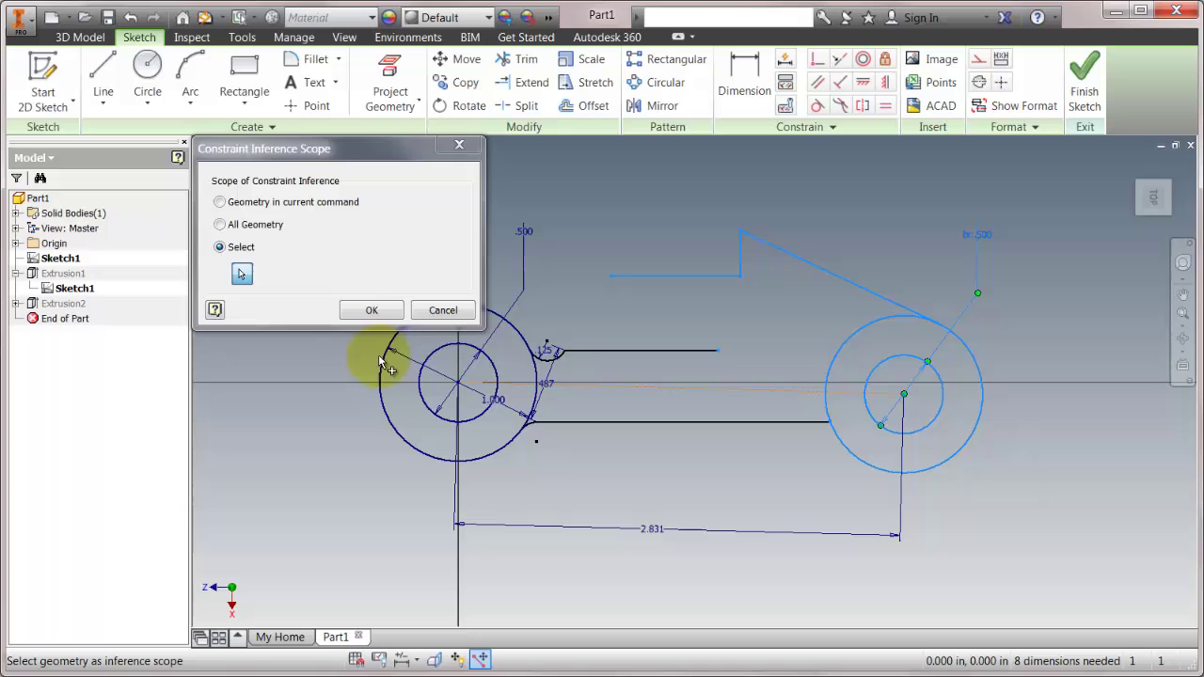
left_click(367, 313)
Step: Start a test line near the vertical segment under the restricted inference scope, then cancel it
left_click(104, 76)
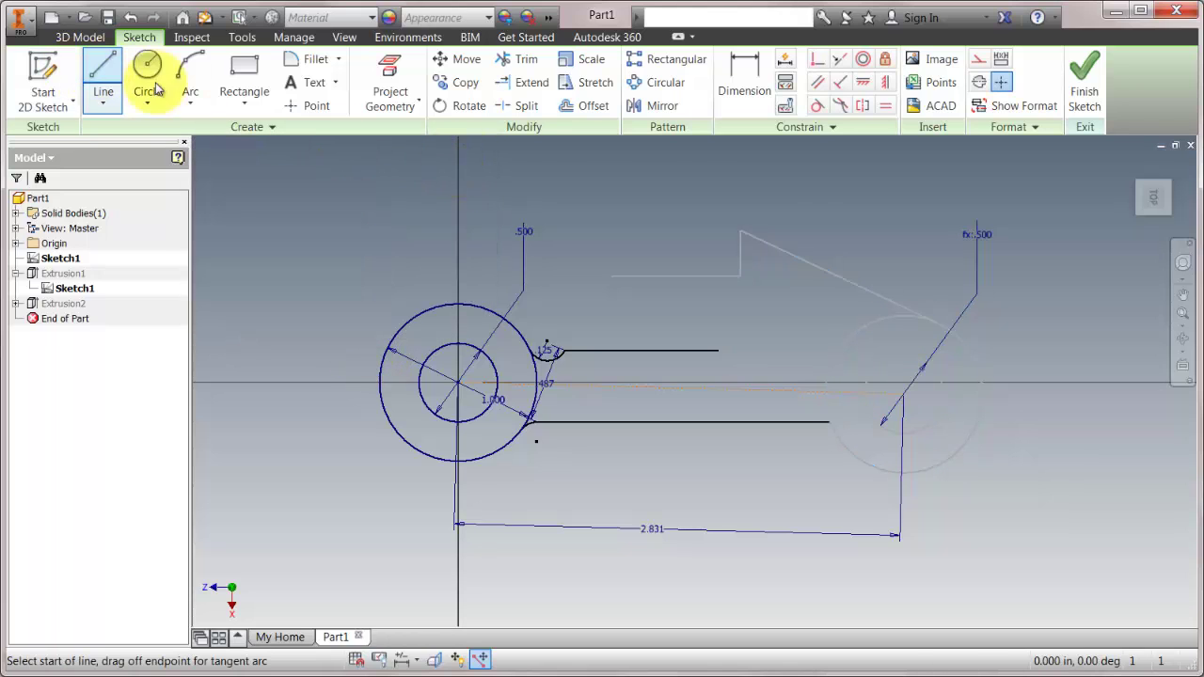
left_click(742, 169)
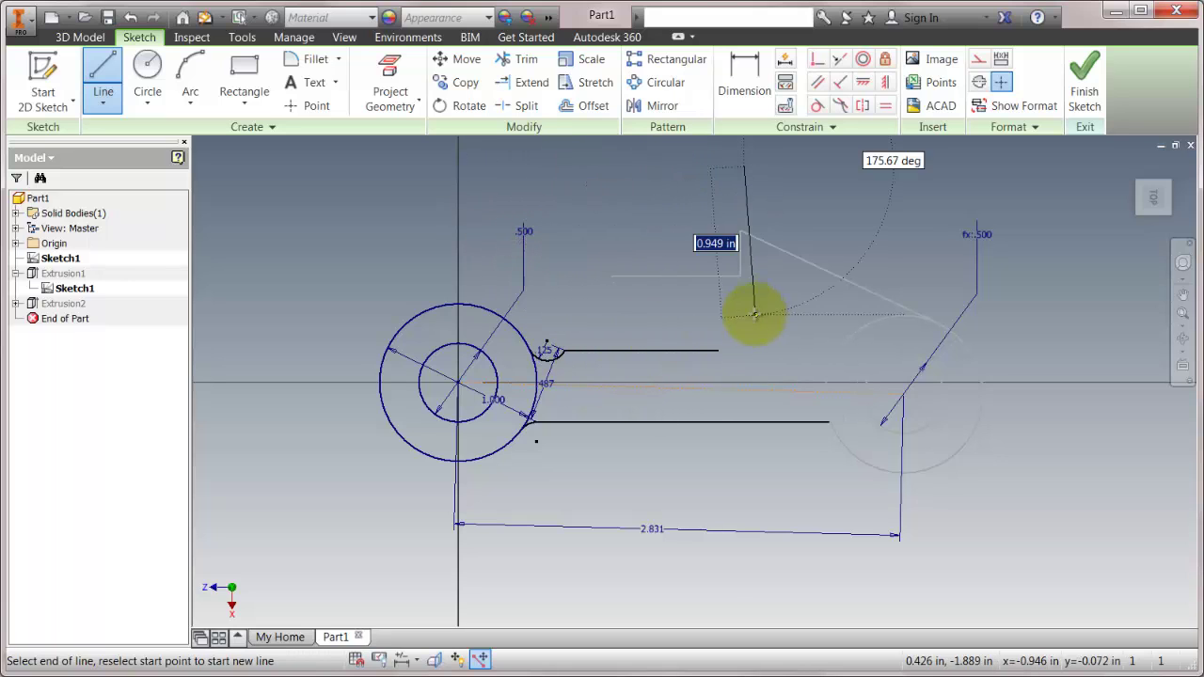
key("Escape")
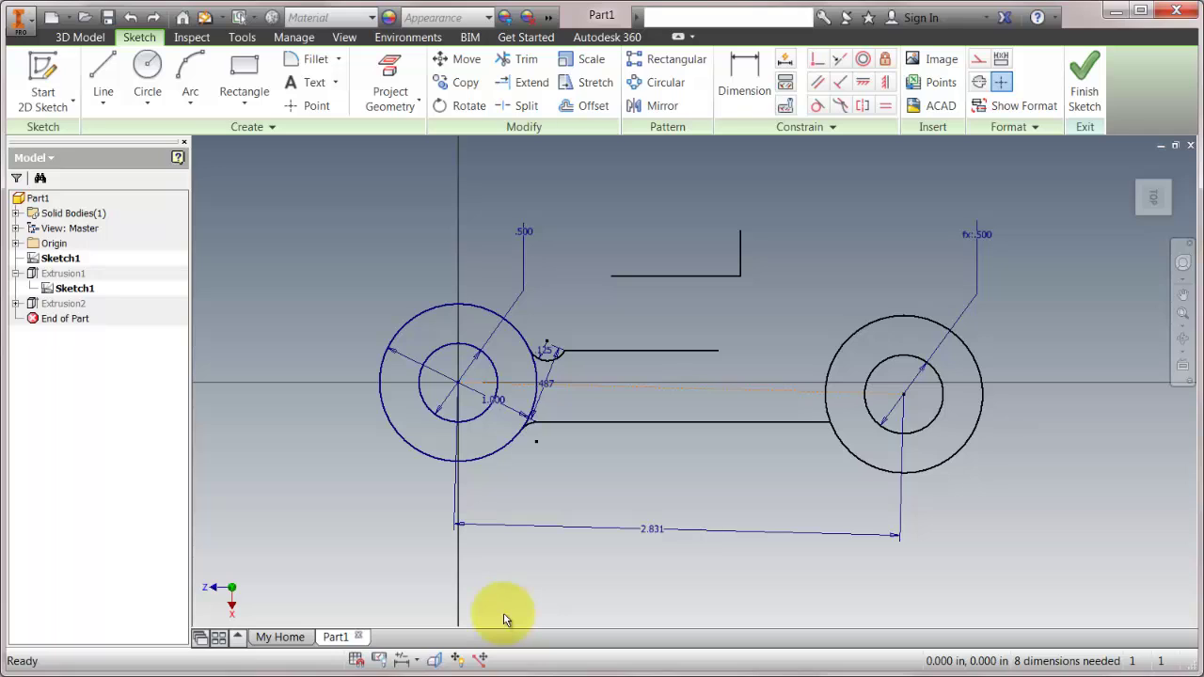
Step: Select the right outer circle, view its context menu without changes, then clear the selection
left_click(885, 317)
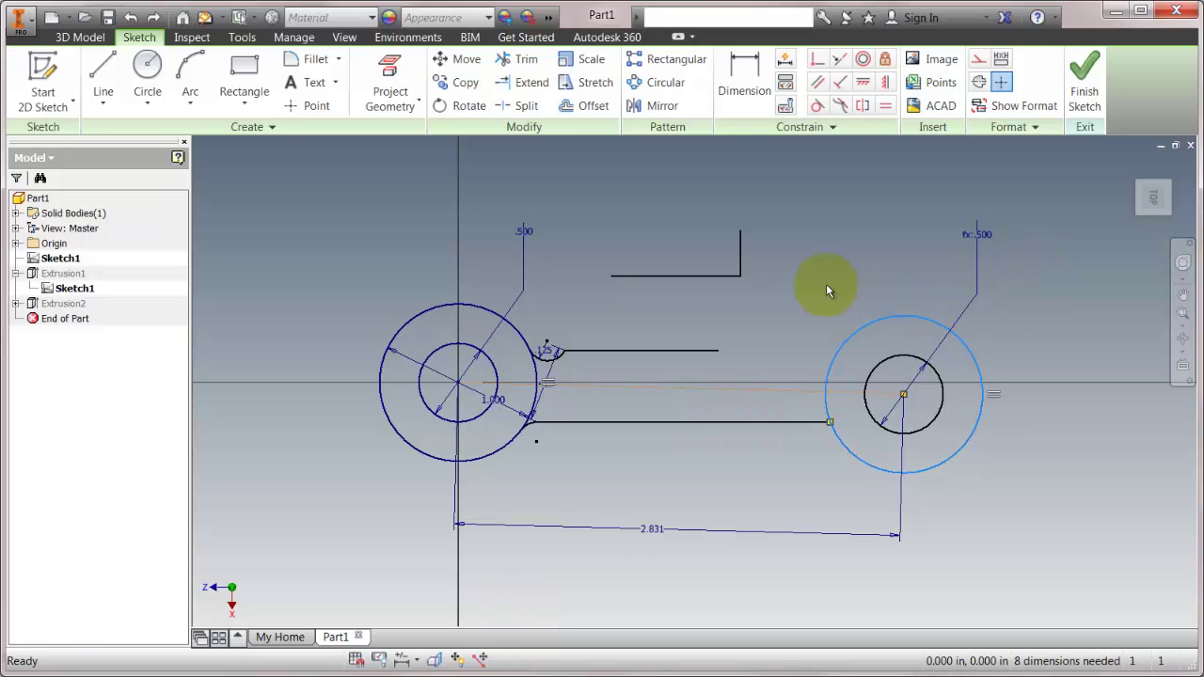
right_click(824, 283)
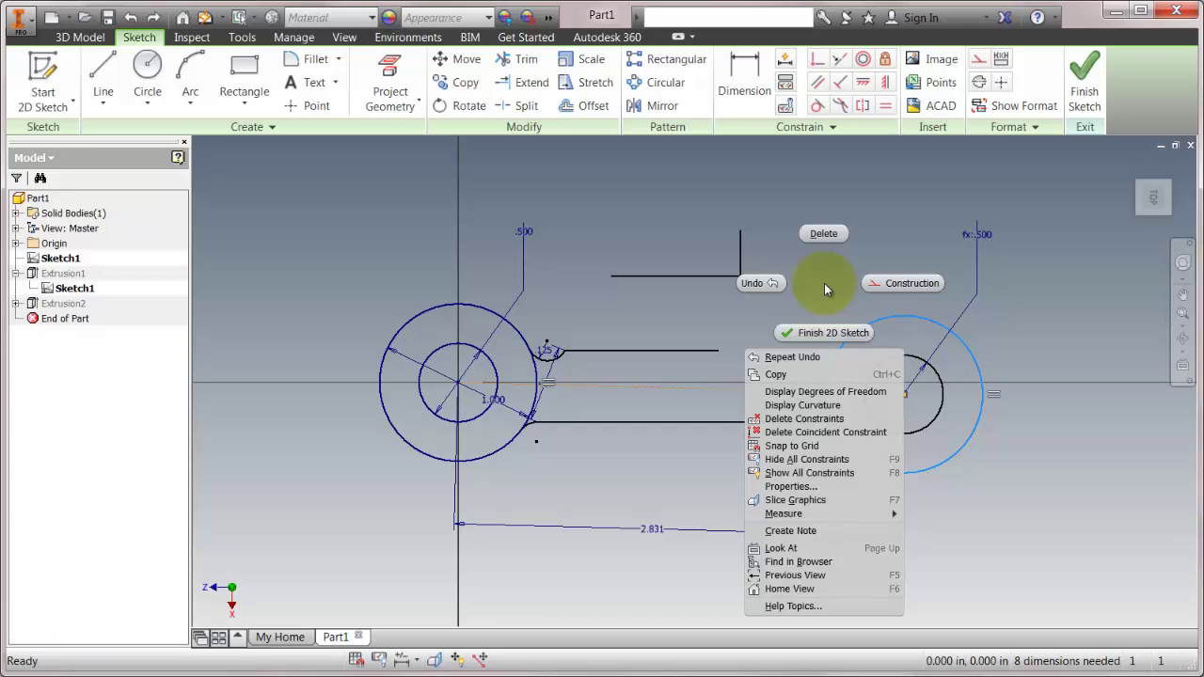
left_click(923, 166)
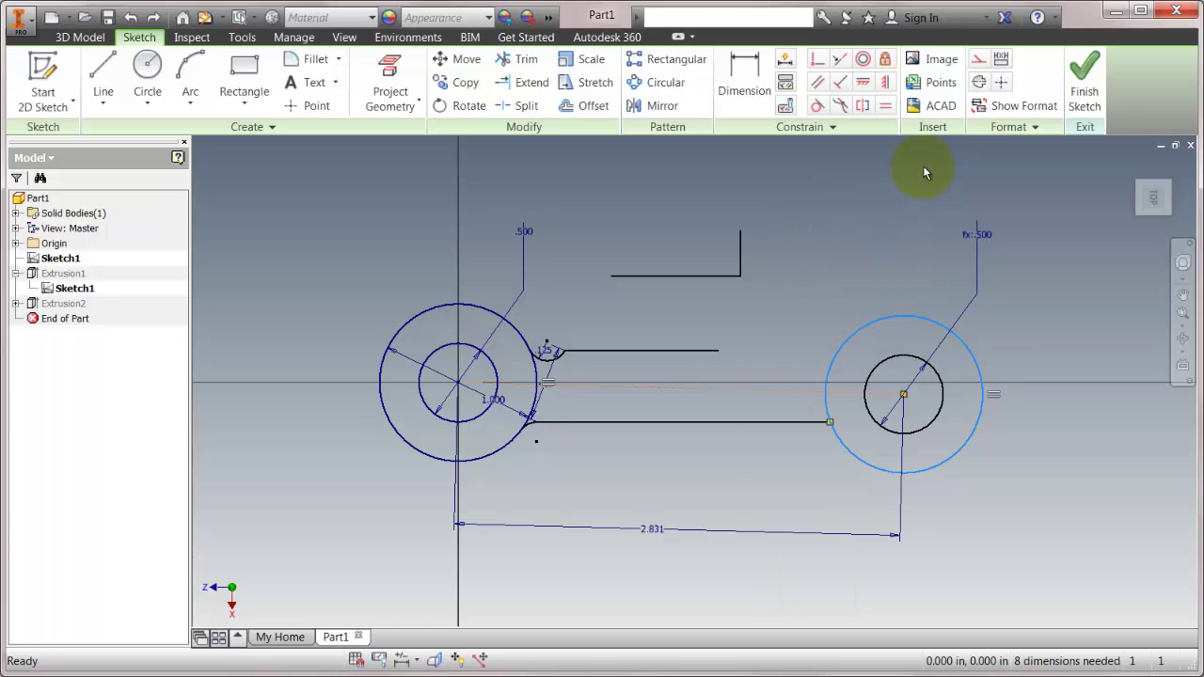
left_click(872, 179)
Step: Return Constraint Inference Scope to 'Geometry in current command' and confirm it
left_click(806, 126)
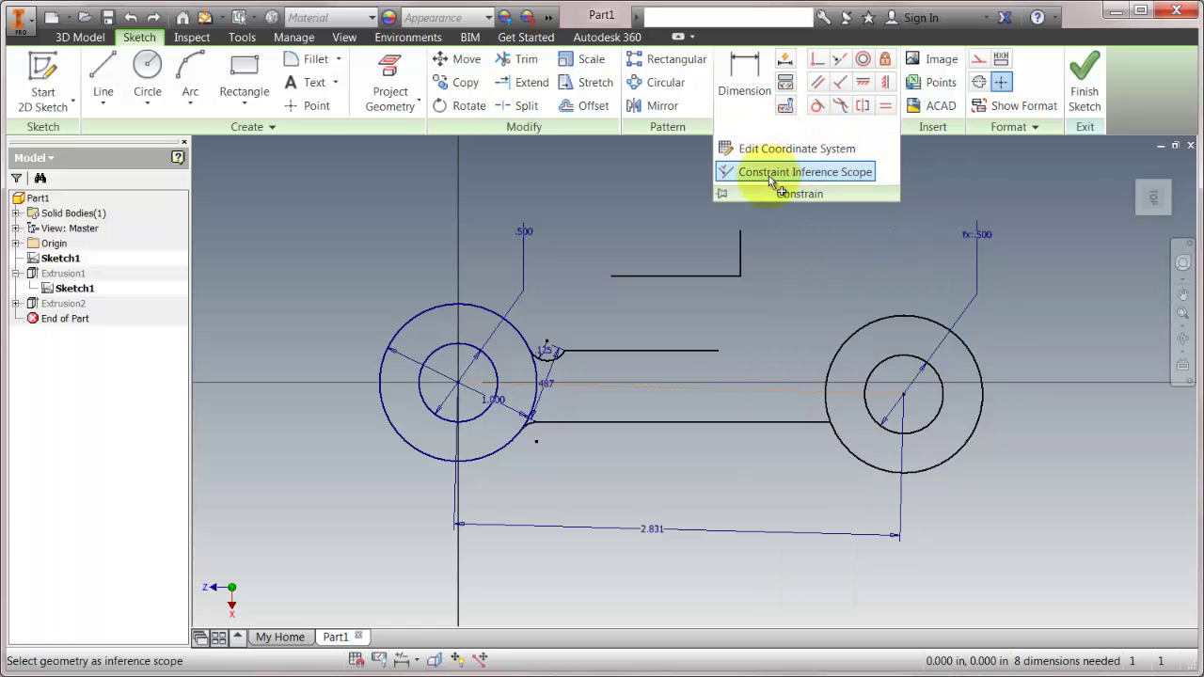
left_click(768, 176)
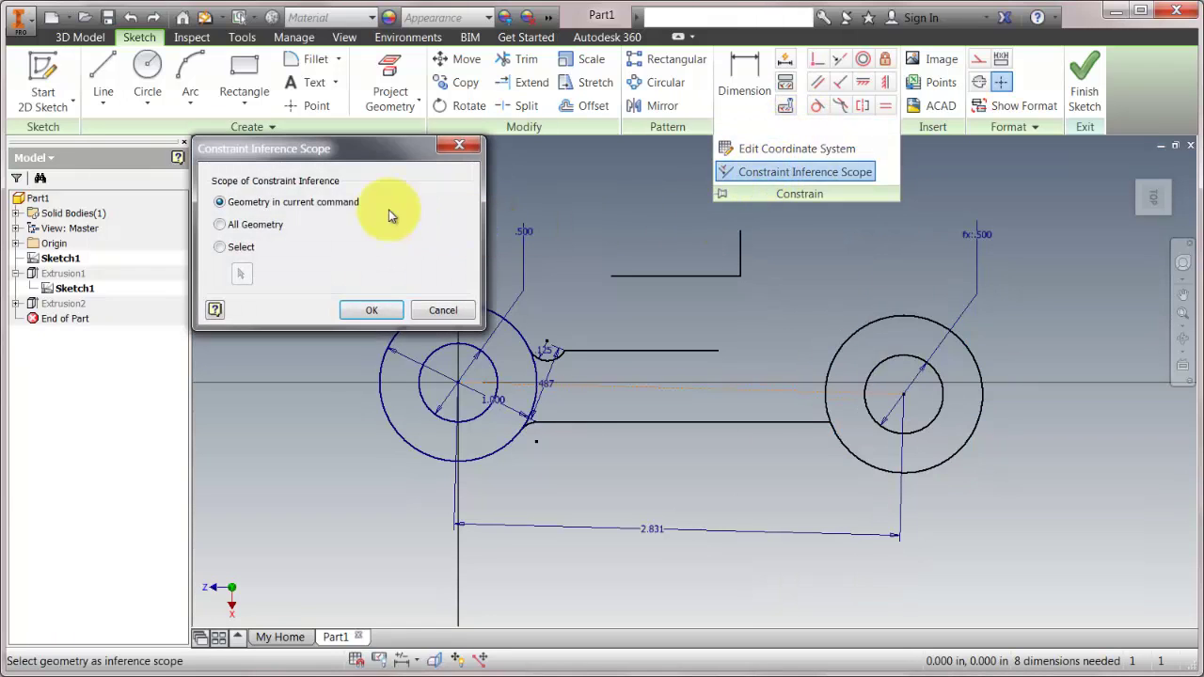
left_click(374, 310)
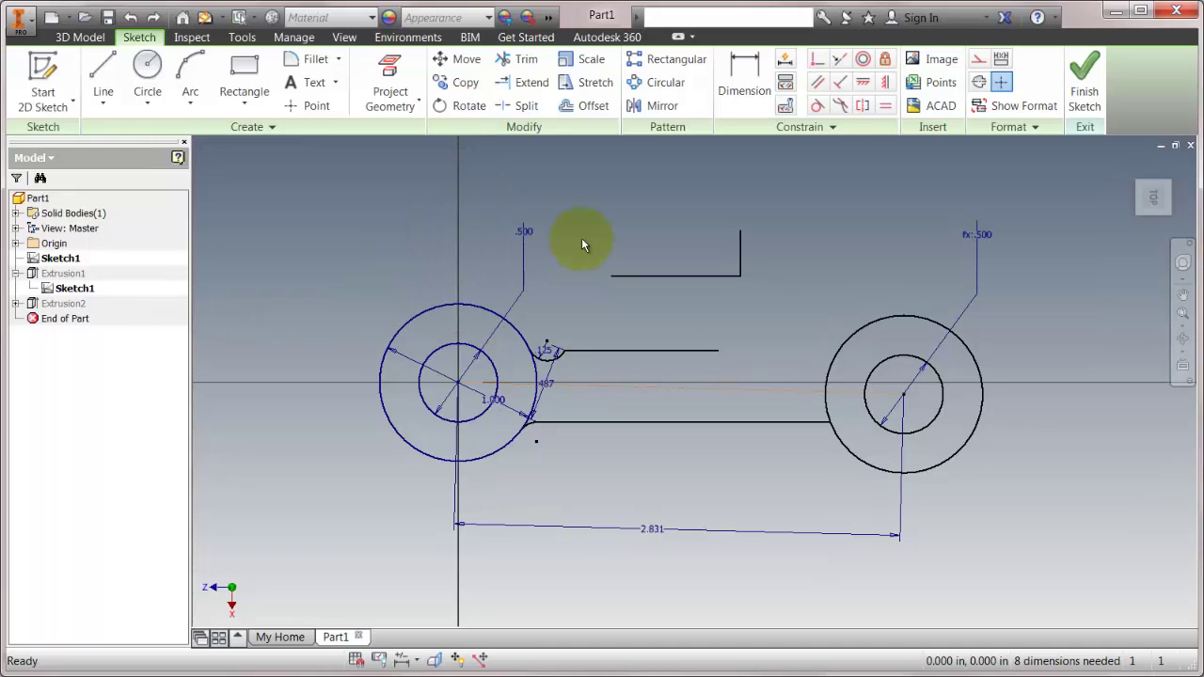